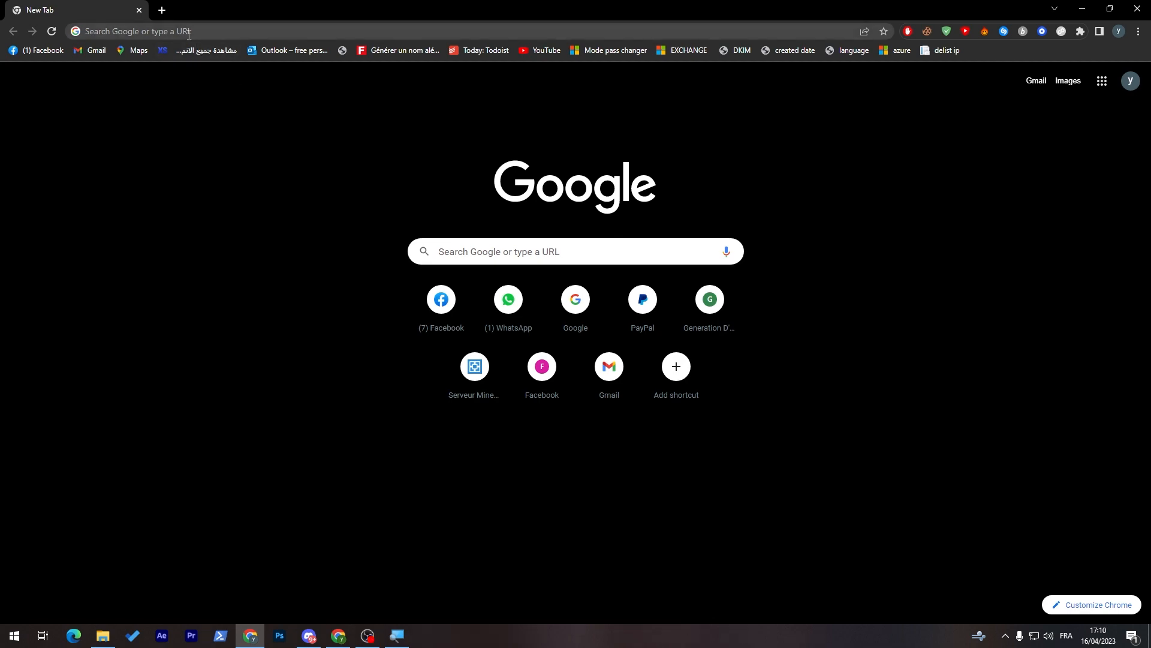
Search Google for "square" without accepting the suggested Squarespace address.
click(189, 31)
text(square)
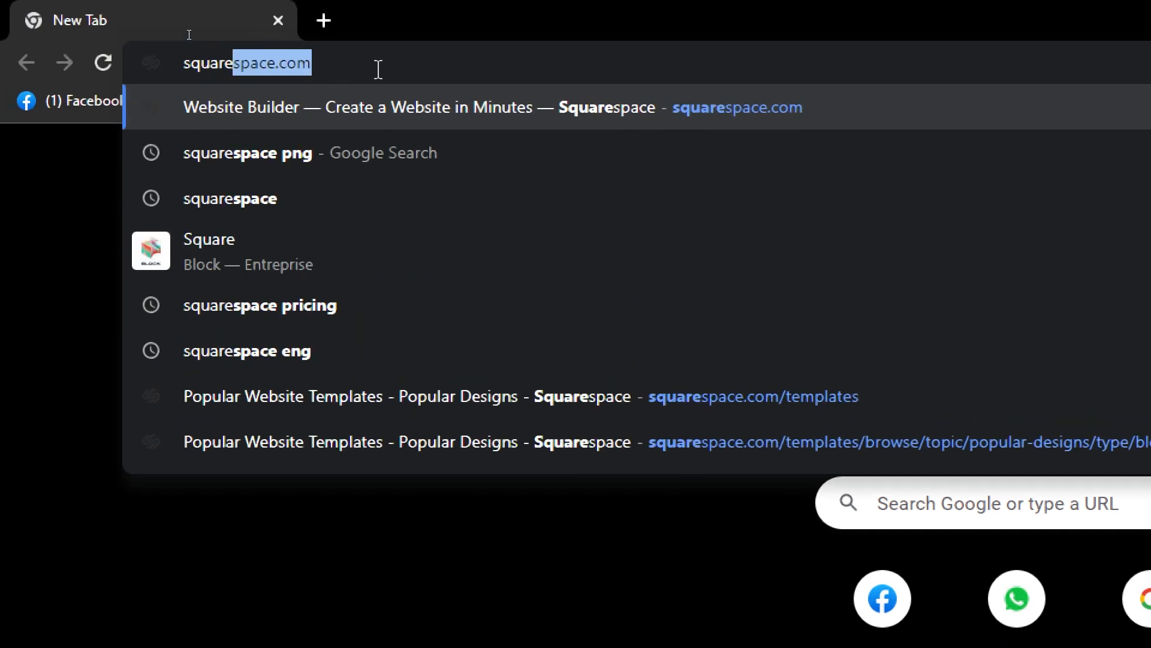
key(Delete)
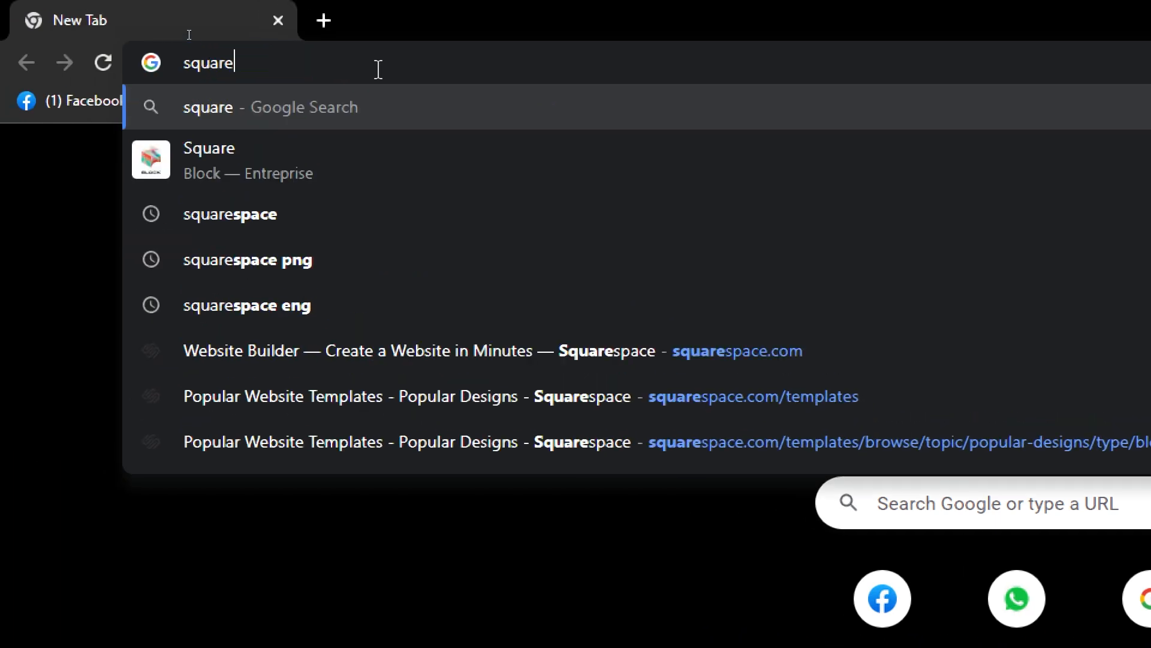
key(Return)
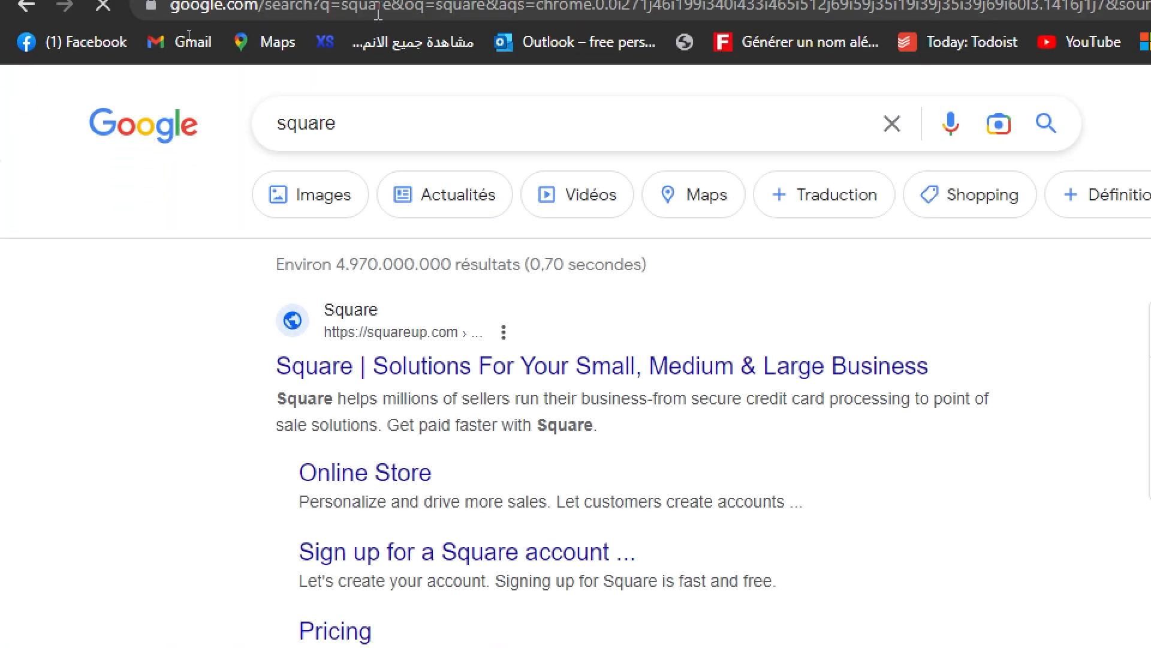
key(super)
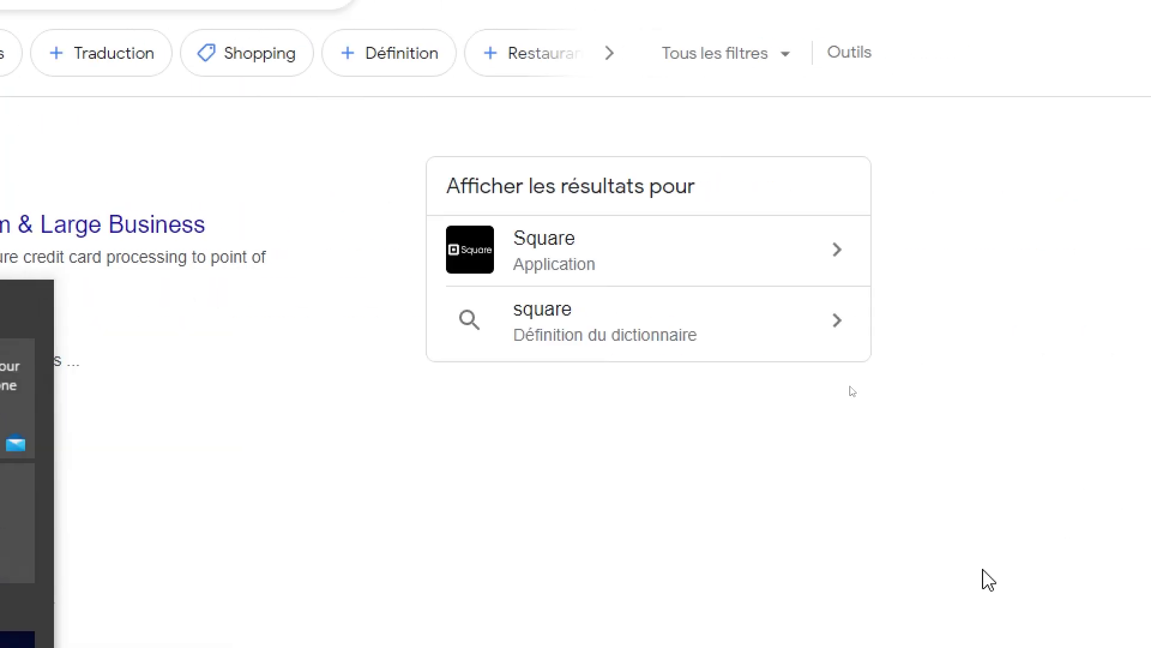
click(955, 522)
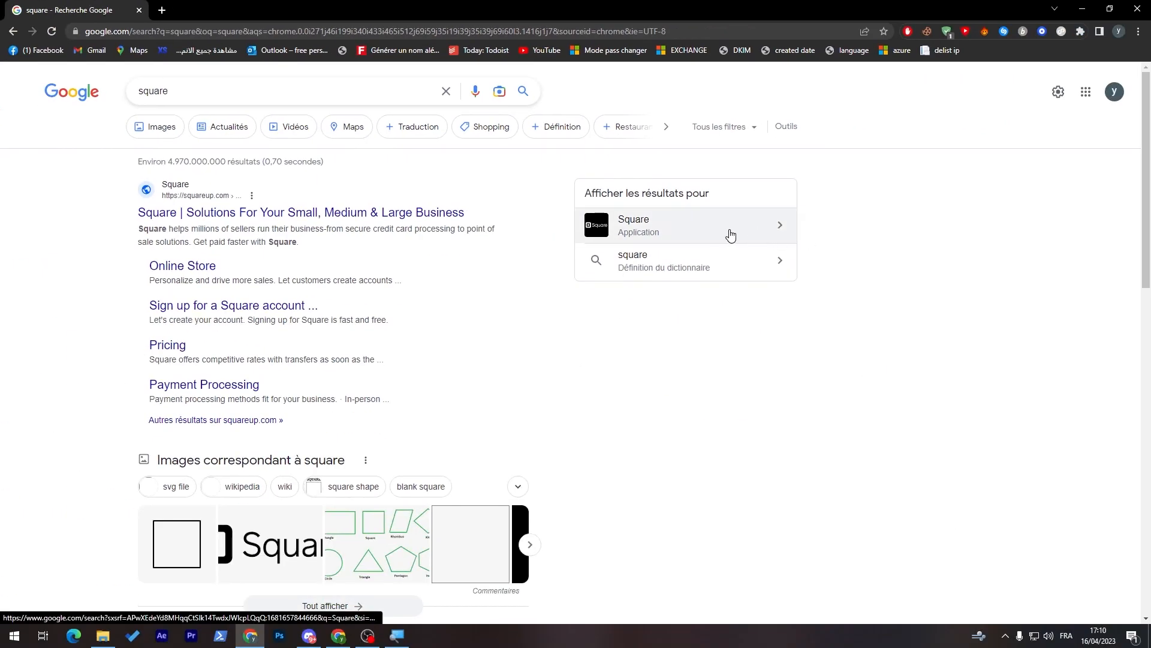
scroll(1145, 193, down, 1)
drag(1145, 193, 1140, 162)
click(278, 91)
text(eng)
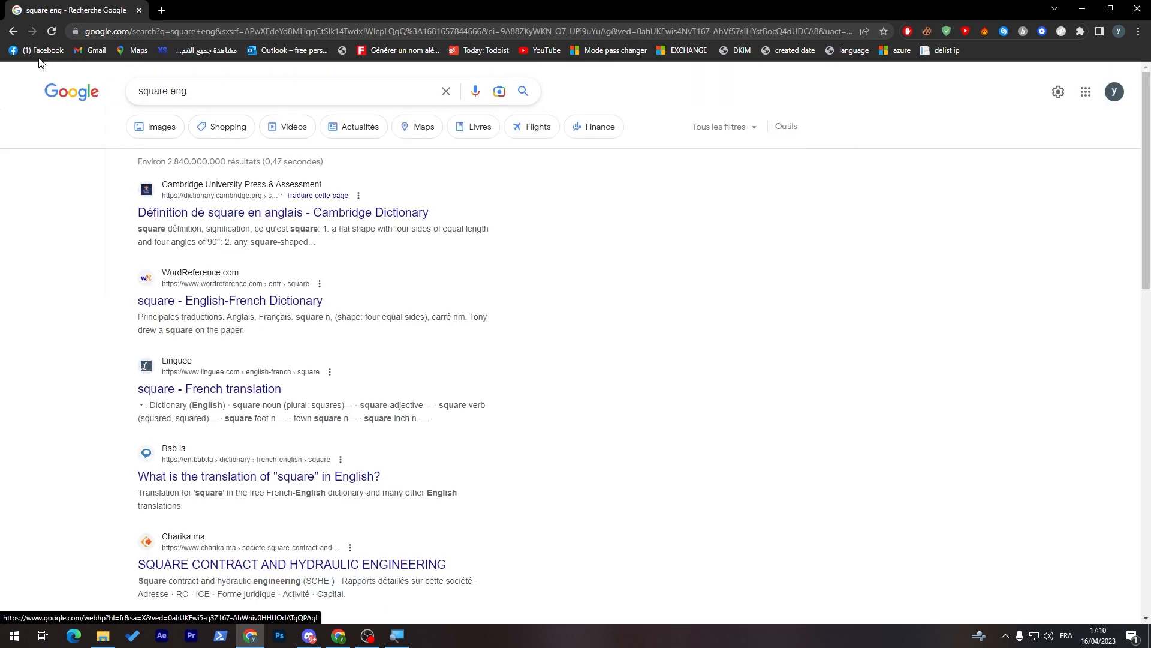
click(13, 30)
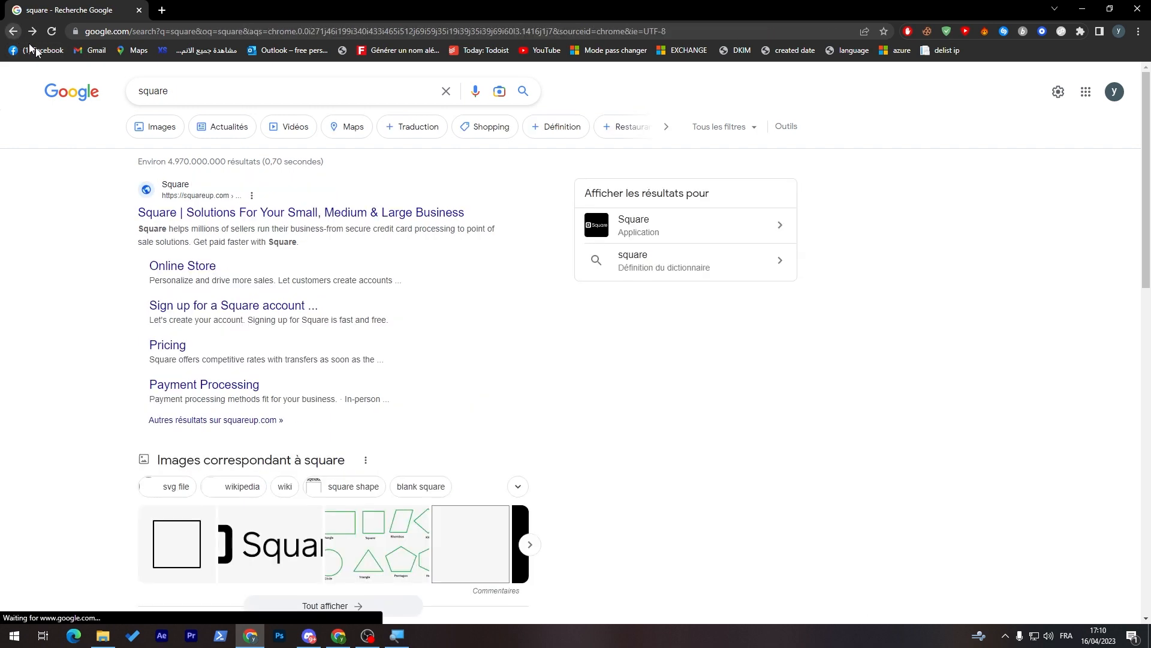
Open the Square website from the search results and go to the email field of its account sign-up form.
click(709, 239)
click(217, 252)
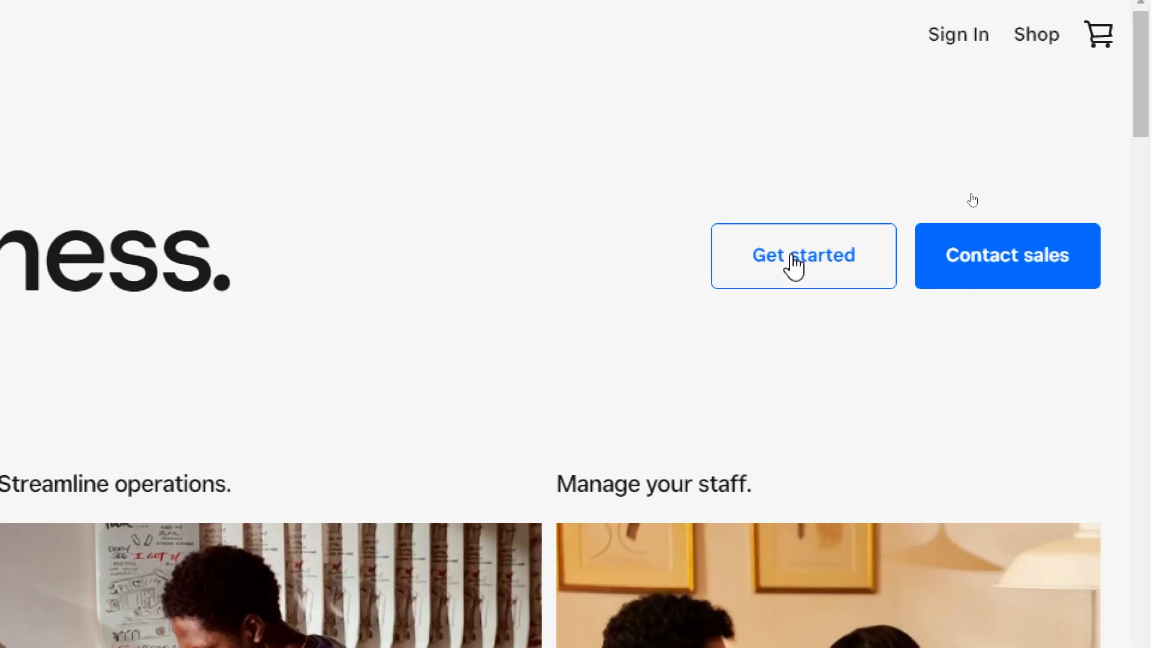
click(794, 264)
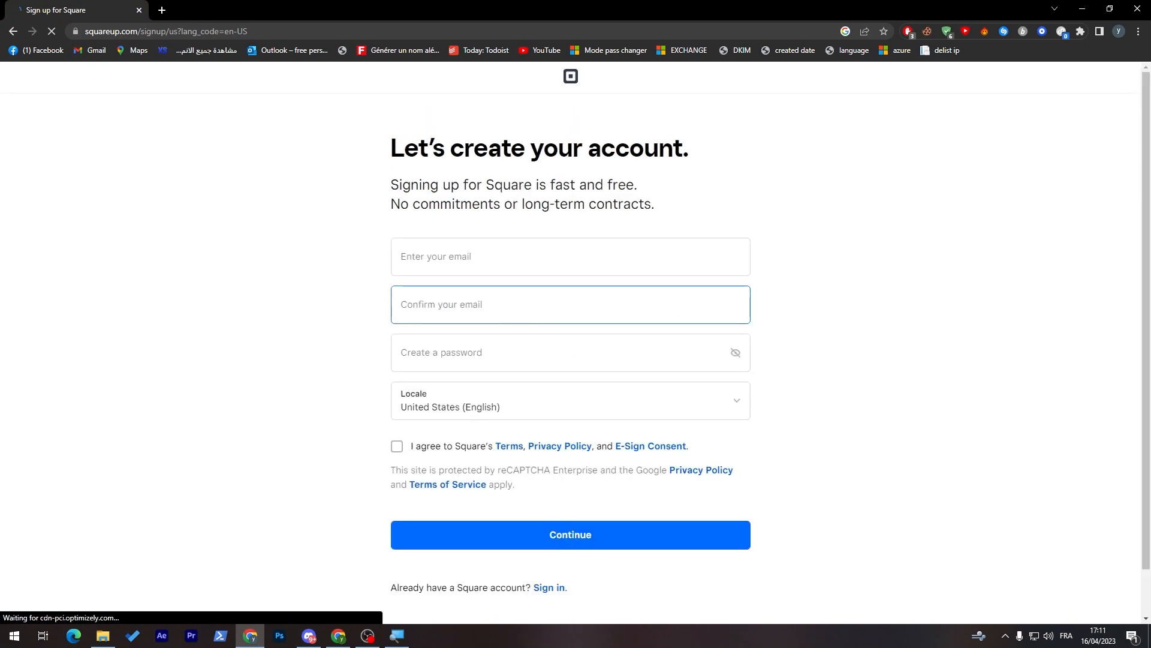
mouse_move(1149, 184)
mouse_down()
mouse_move(1142, 328)
mouse_move(1144, 199)
mouse_up()
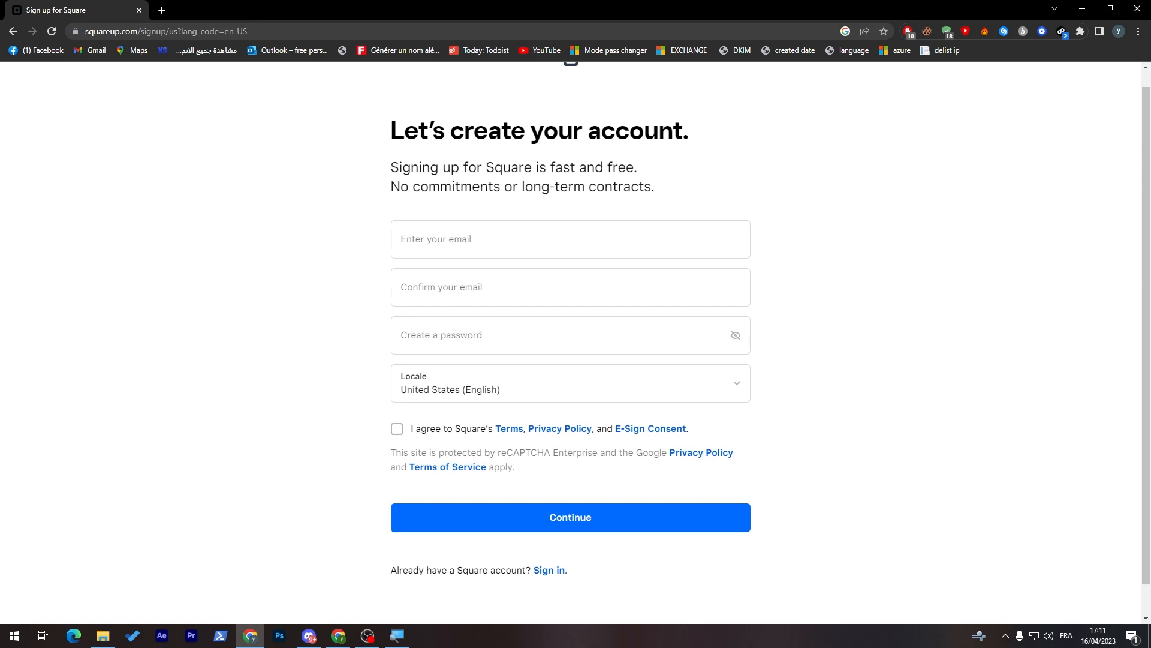
click(515, 239)
click(390, 304)
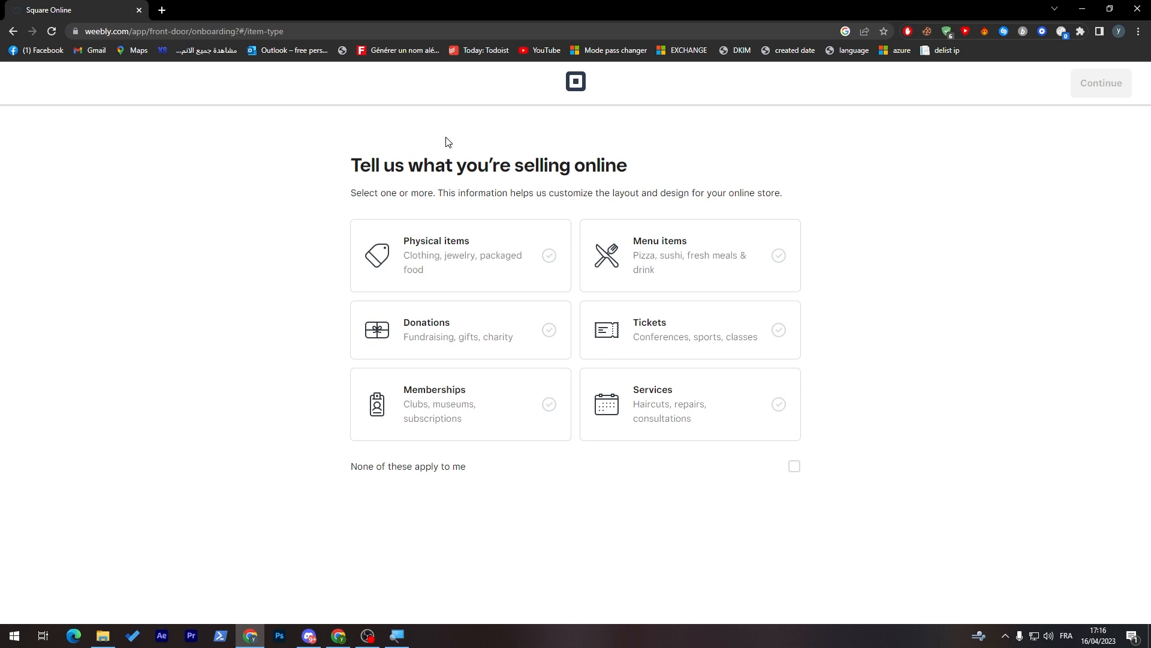
Select Physical items as what is being sold online and continue the store onboarding.
triple_click(367, 156)
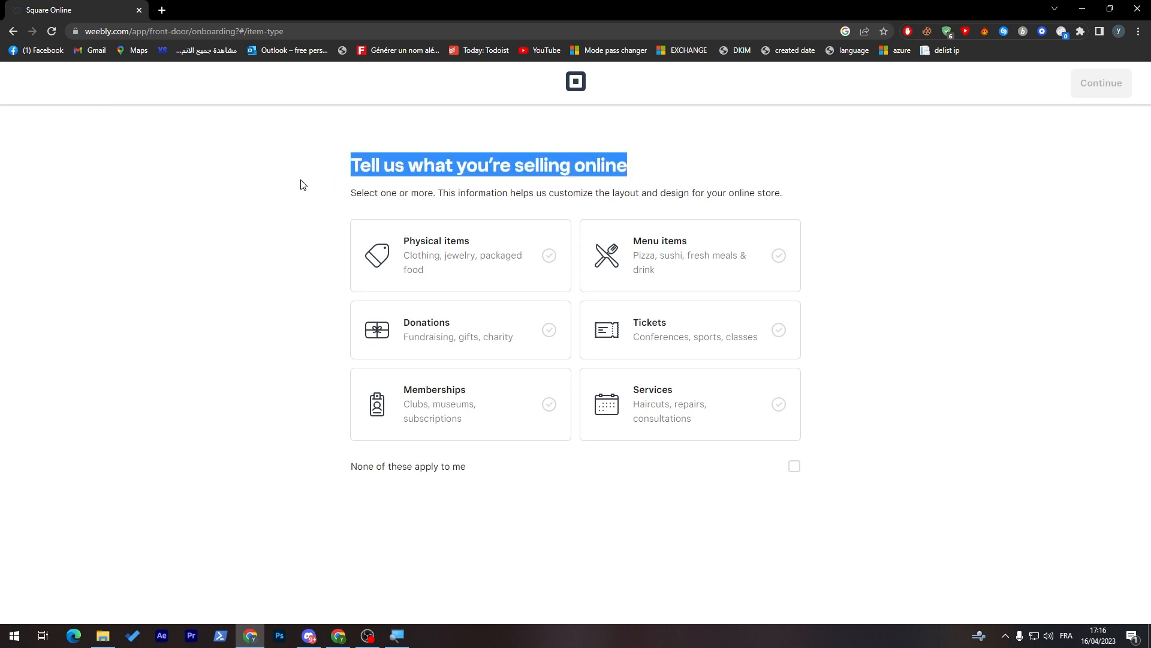
click(286, 194)
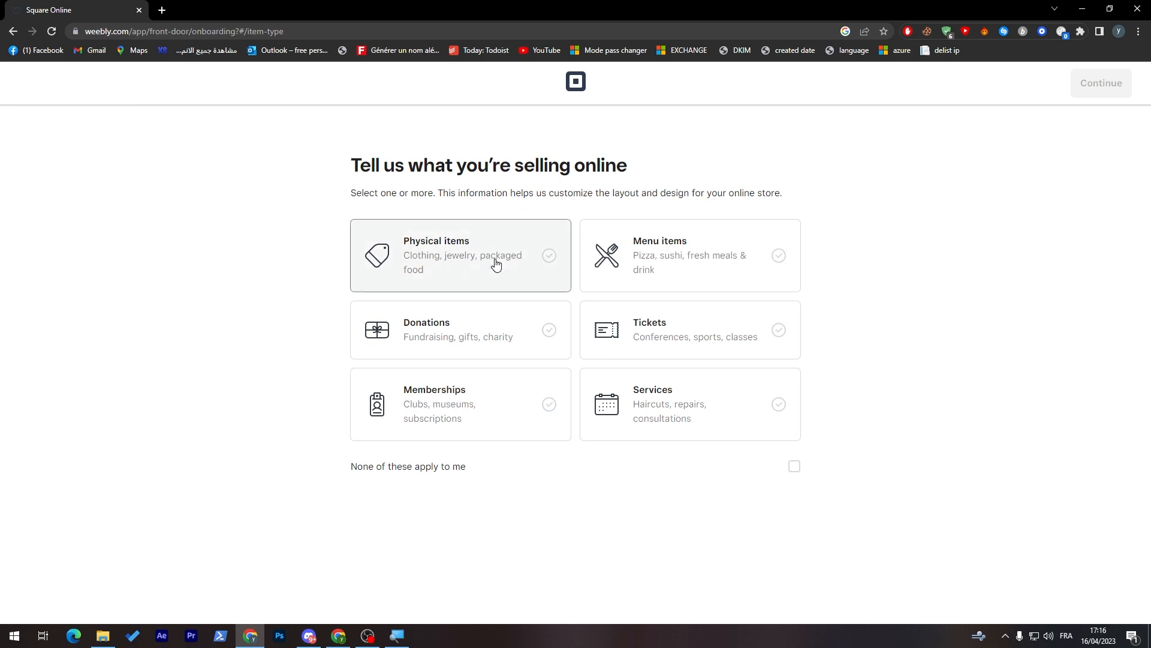
click(525, 289)
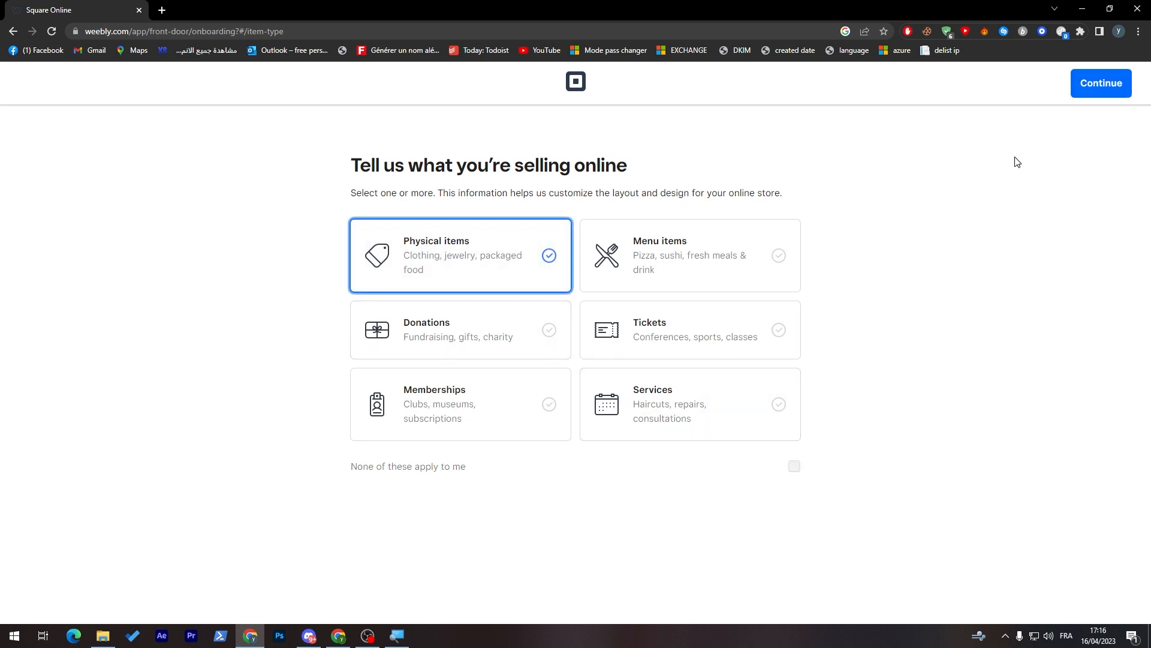
click(1100, 84)
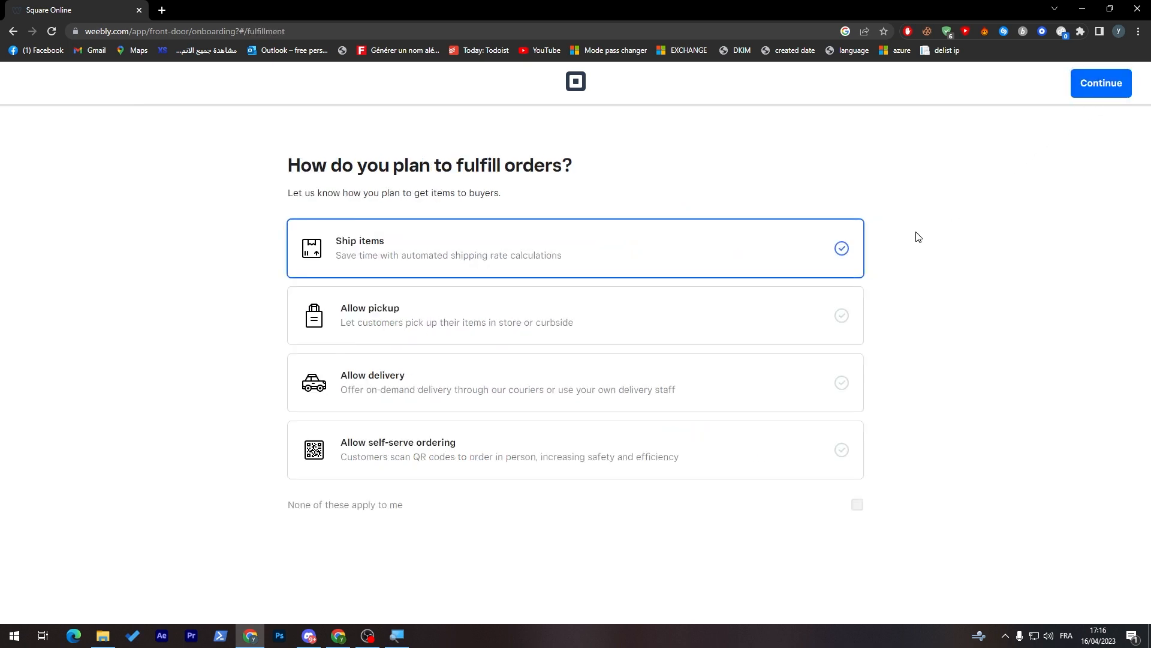
Add Allow pickup and Allow delivery to the order fulfillment options alongside Ship items, and continue.
drag(327, 166, 442, 166)
click(476, 167)
click(837, 380)
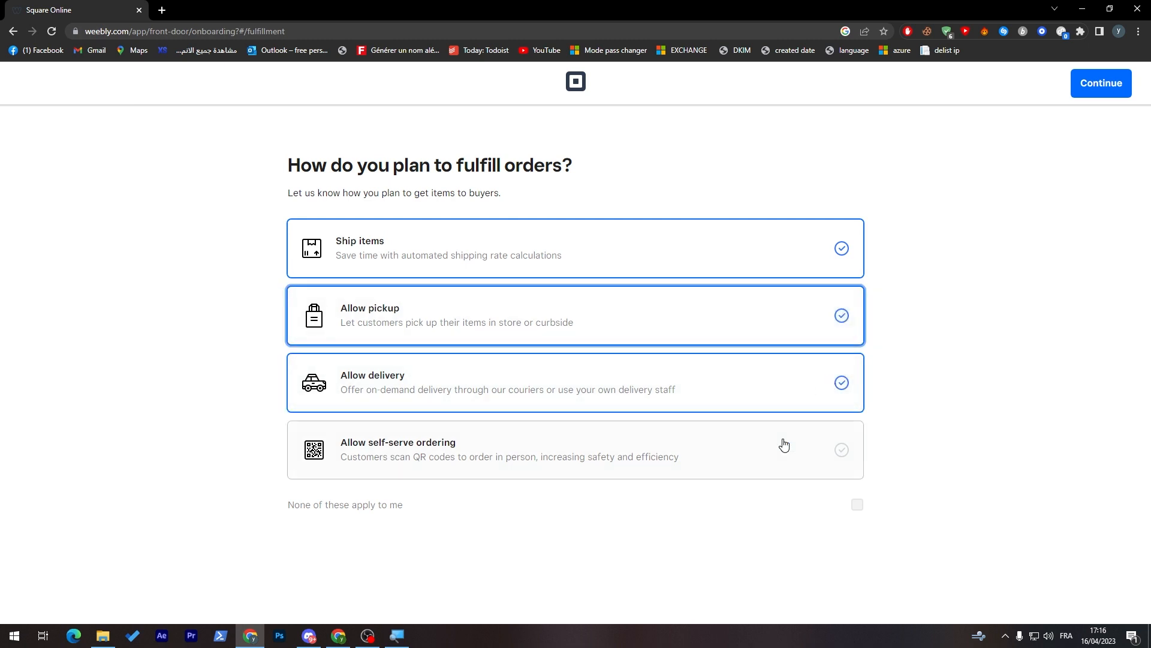
click(1102, 82)
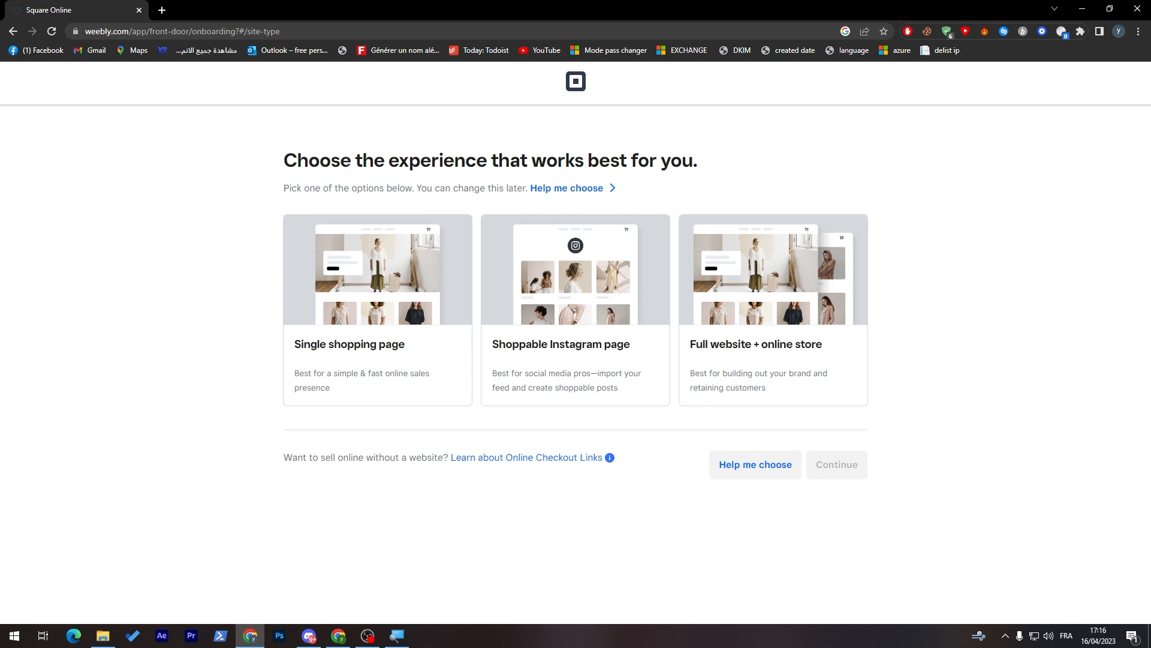
Choose the Full website + online store experience and proceed to the new dashboard.
click(781, 282)
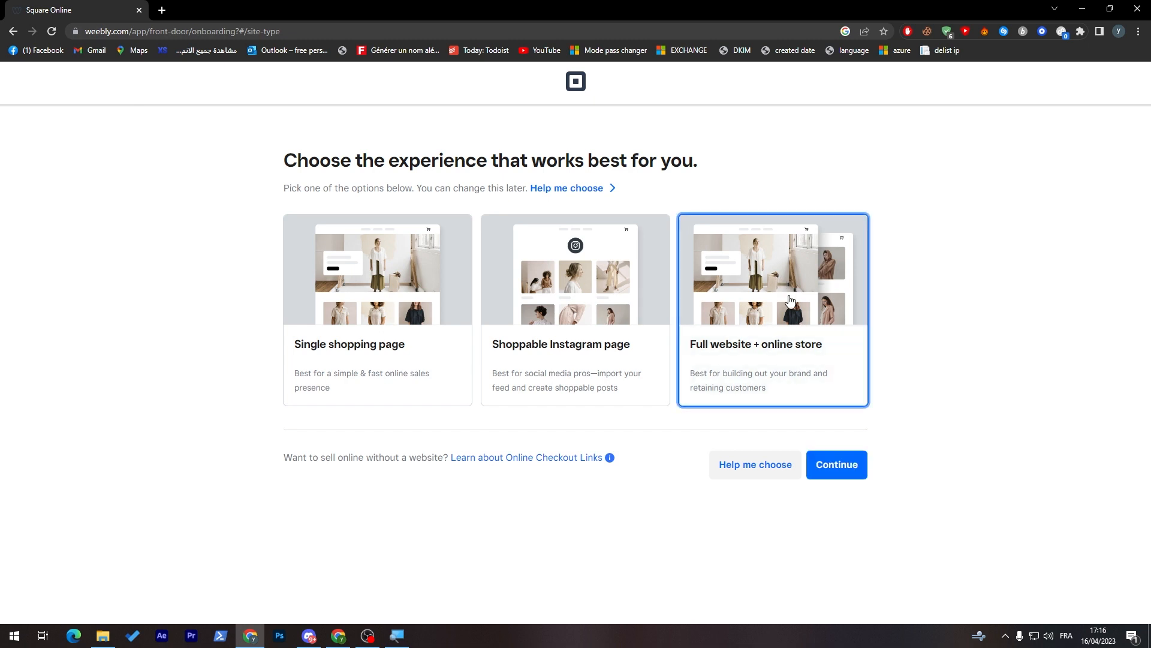
click(836, 464)
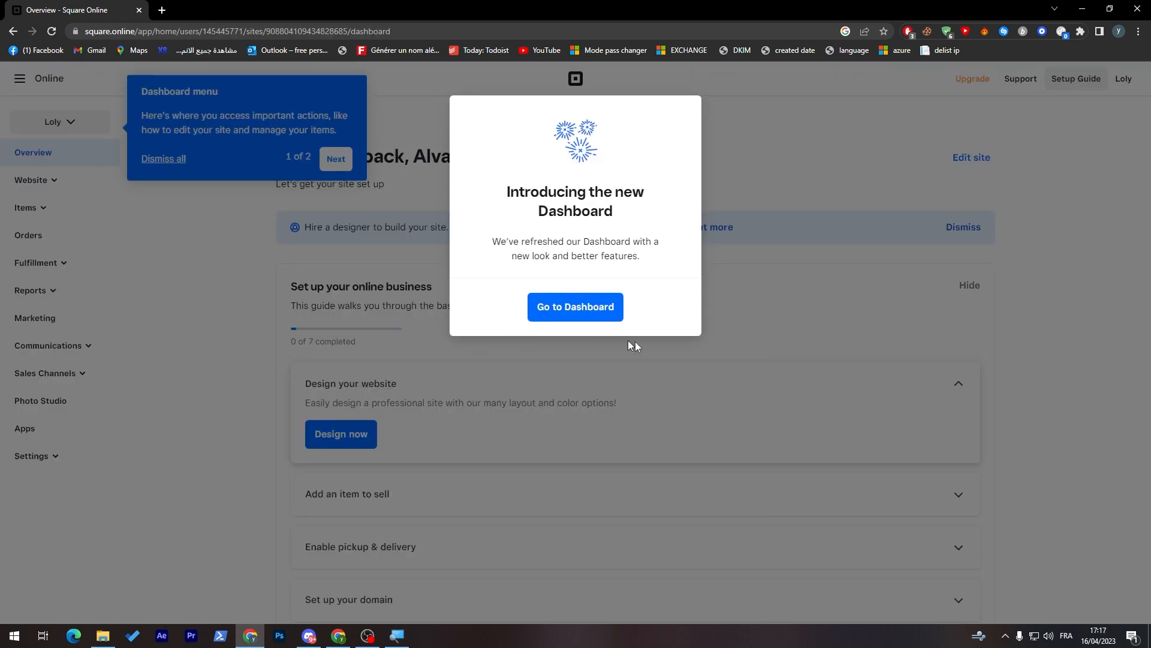
click(555, 310)
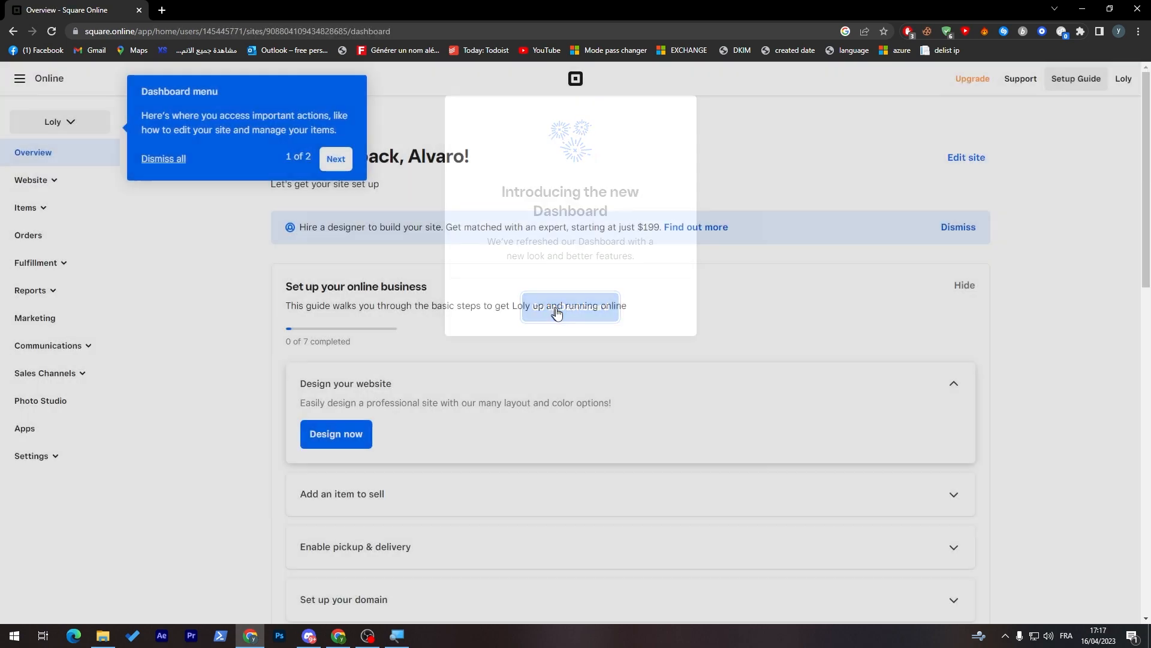
Finish the two-part dashboard tour and start designing the website from the setup guide.
click(337, 158)
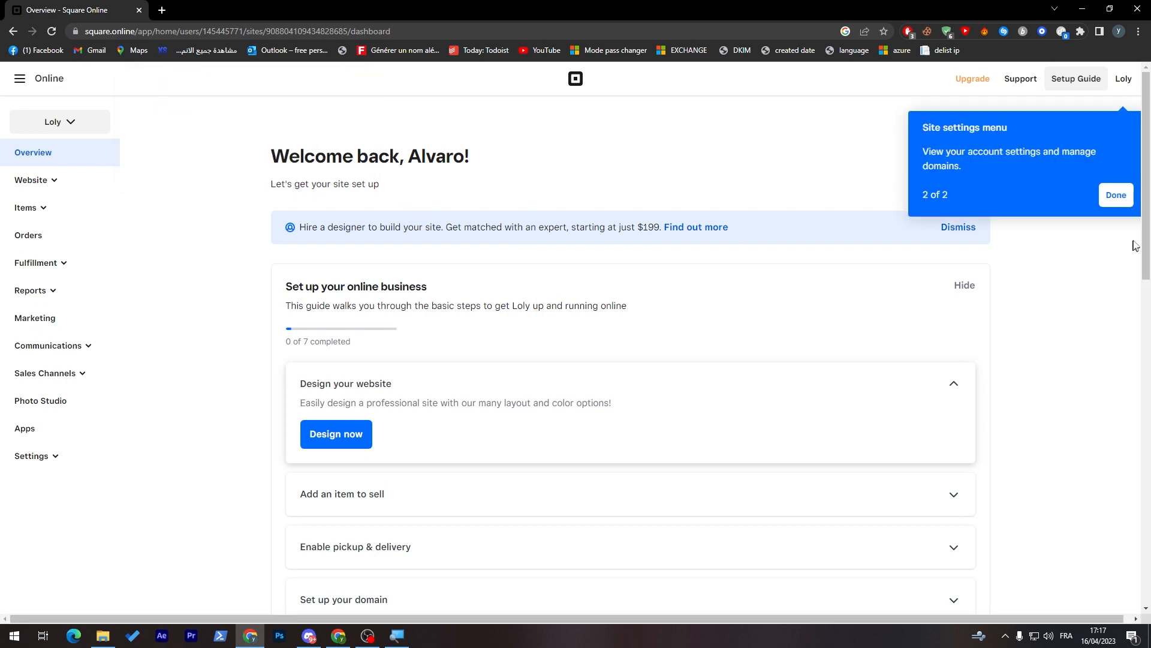
click(1131, 204)
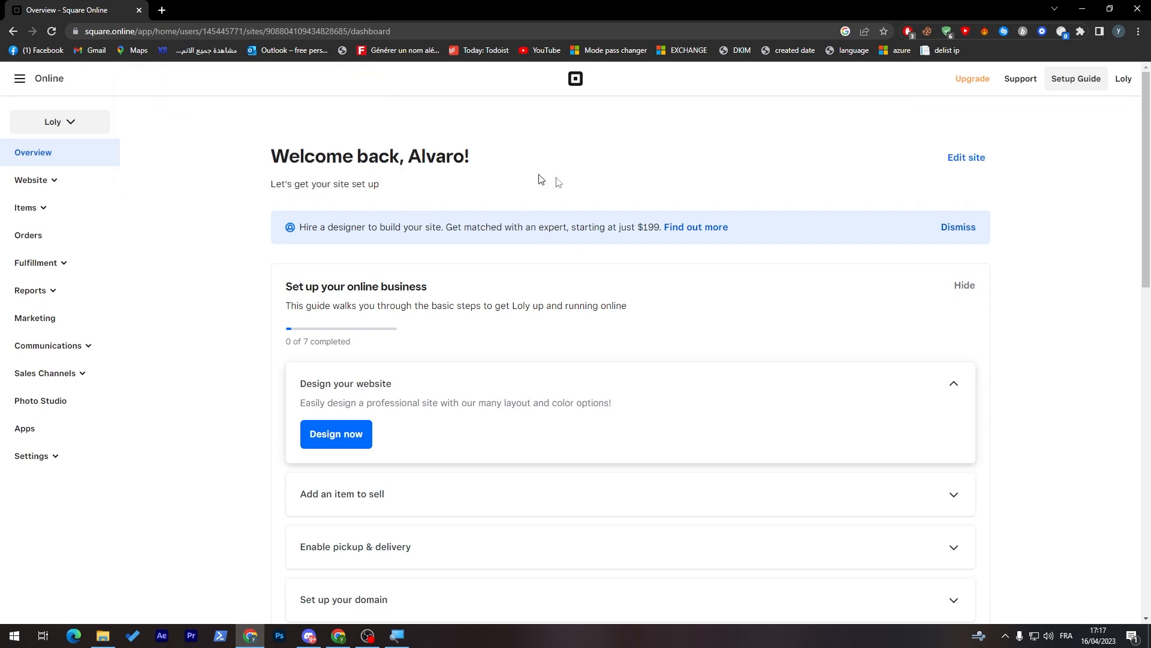
scroll(539, 180, down, 2)
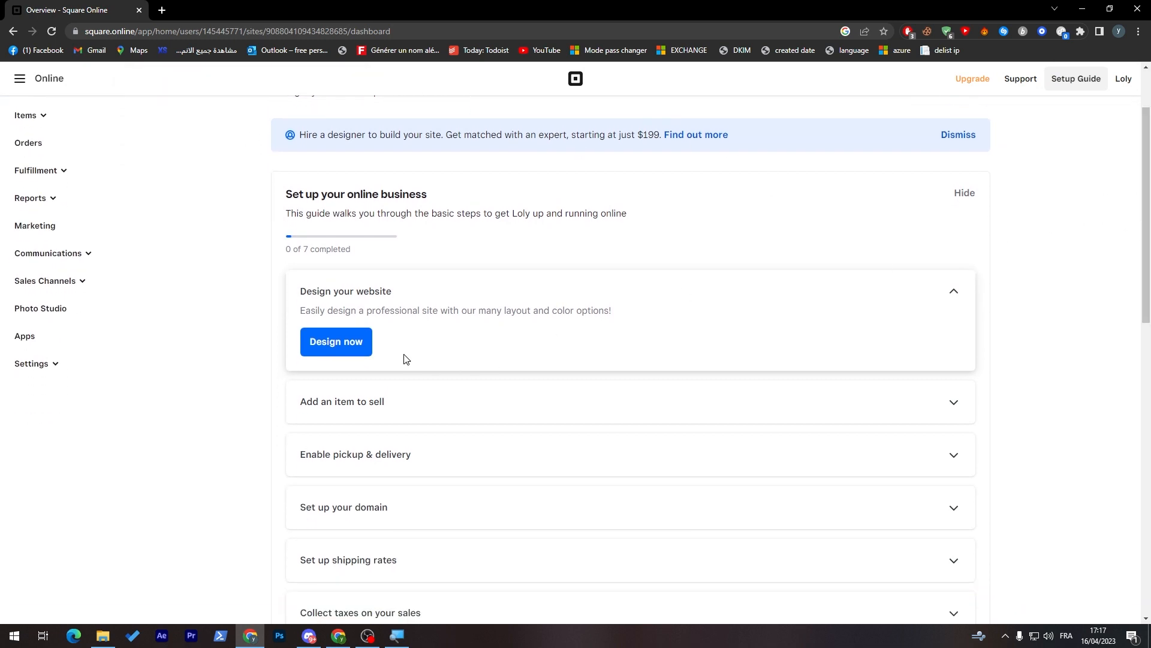
click(343, 351)
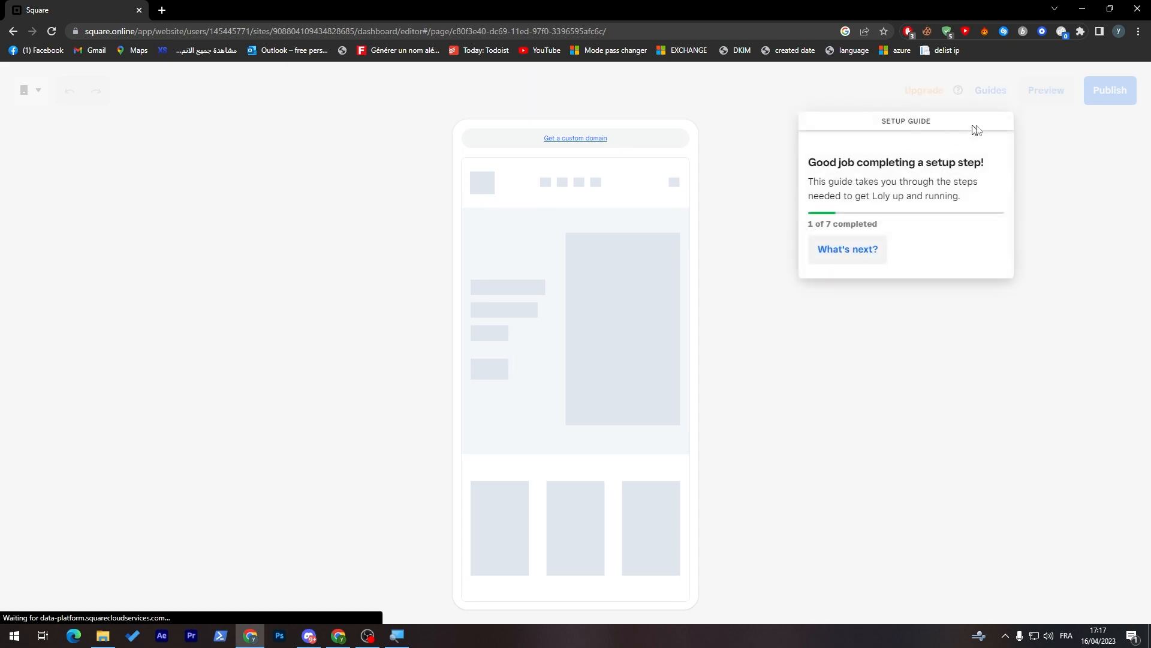
Pick the white site style with the black-and-white photo preview and open it for customization.
click(840, 255)
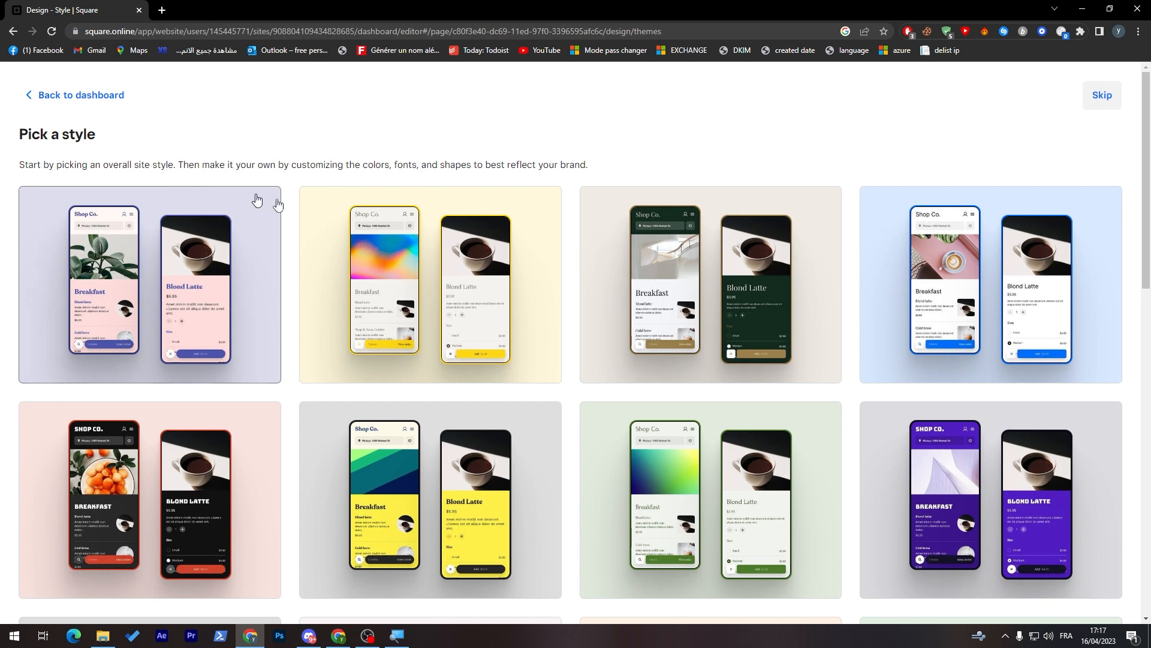
drag(1149, 182, 1134, 331)
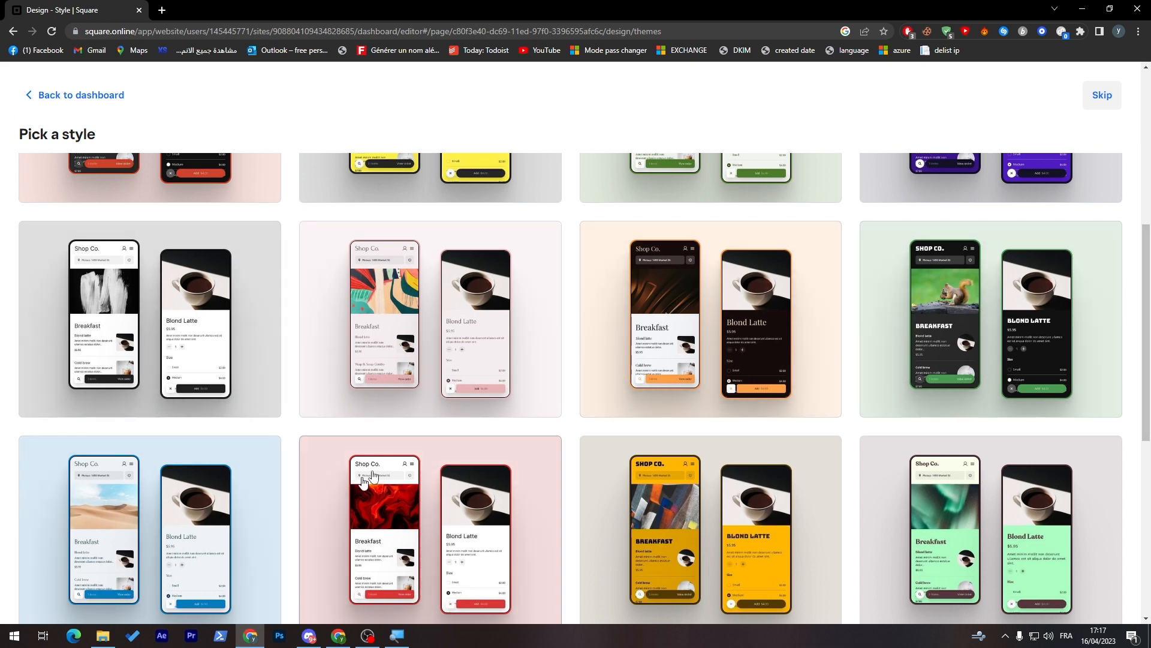
click(252, 331)
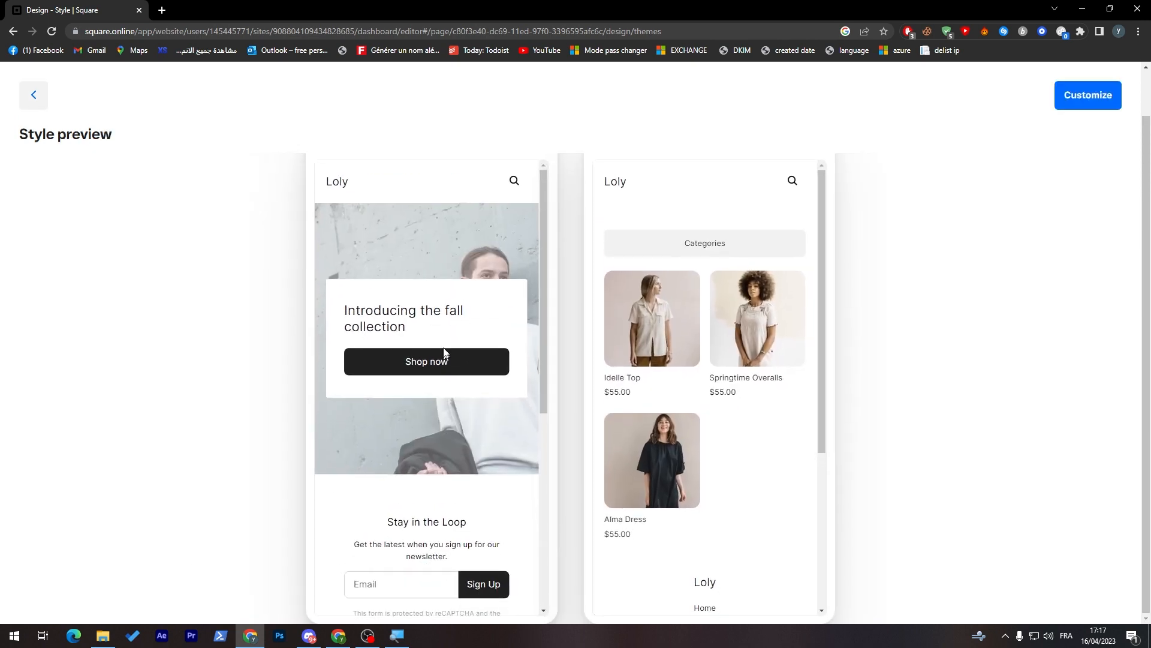
click(1087, 96)
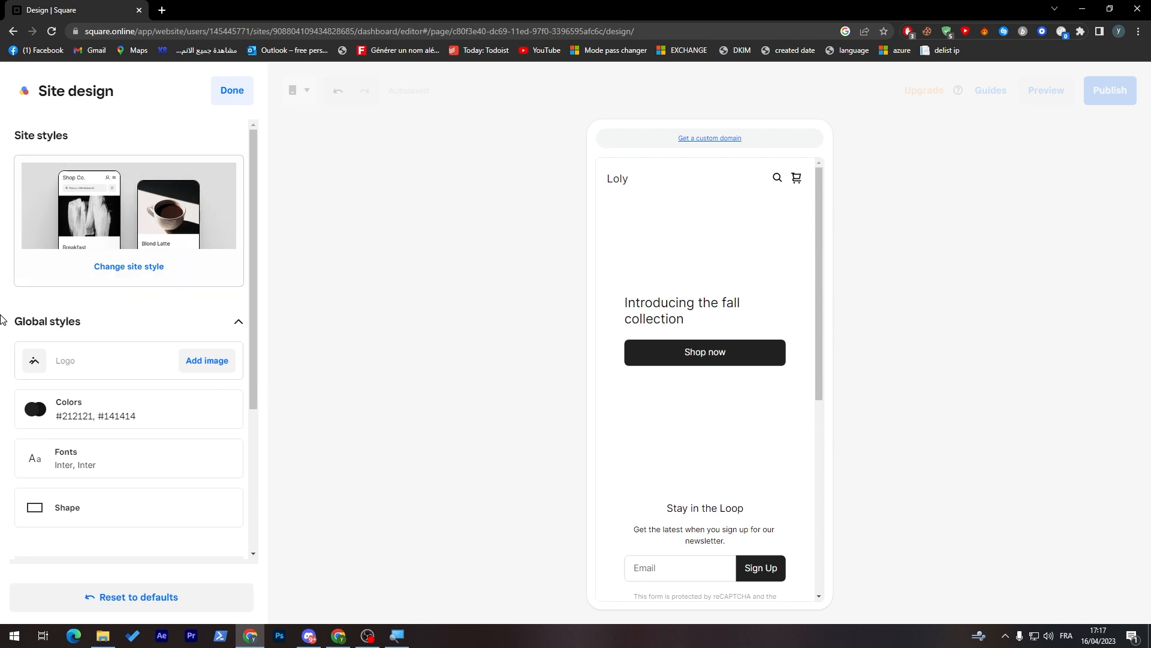
Upload the Wix image 5968753 (1).png as the site logo in the global styles.
drag(249, 271, 250, 328)
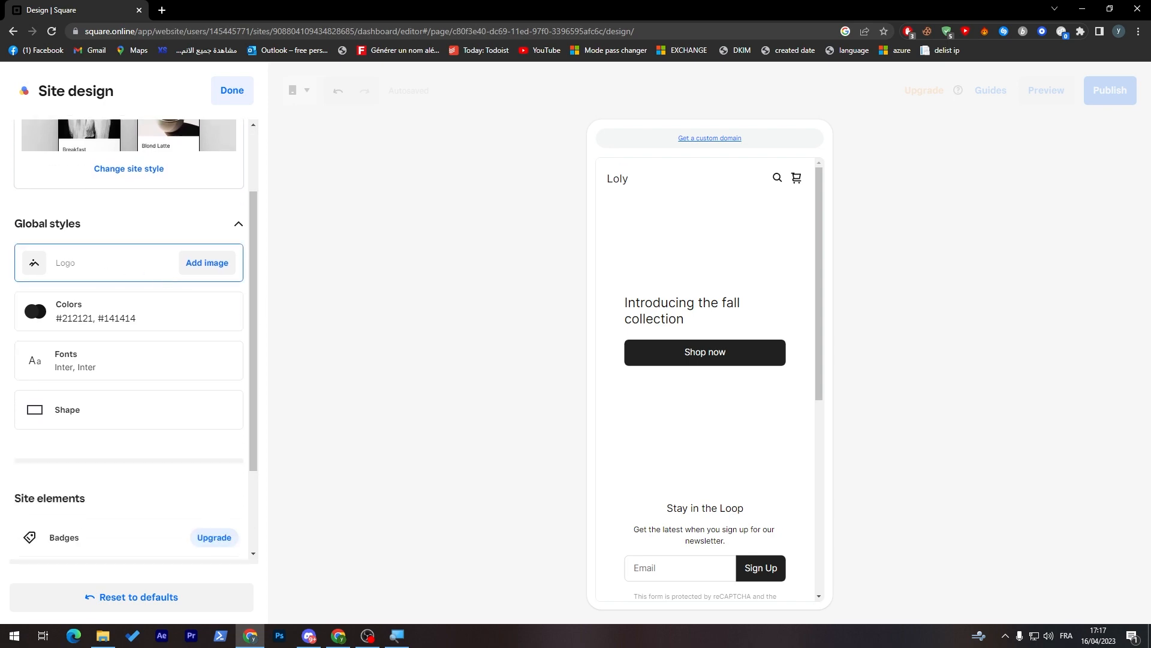
click(187, 262)
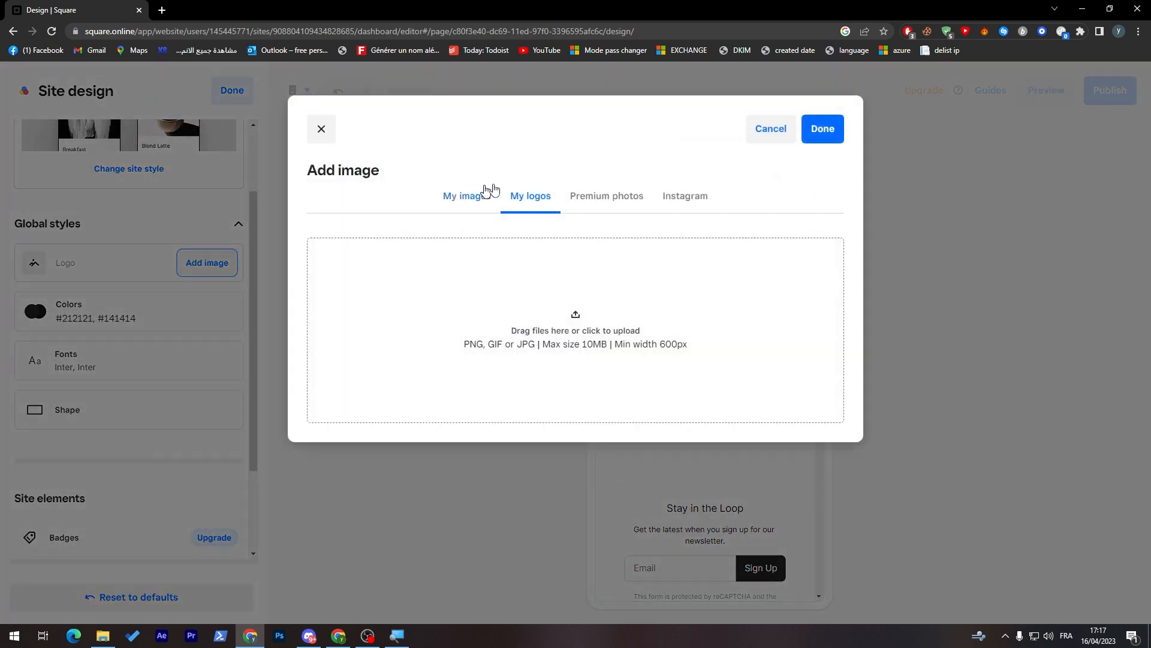
click(570, 414)
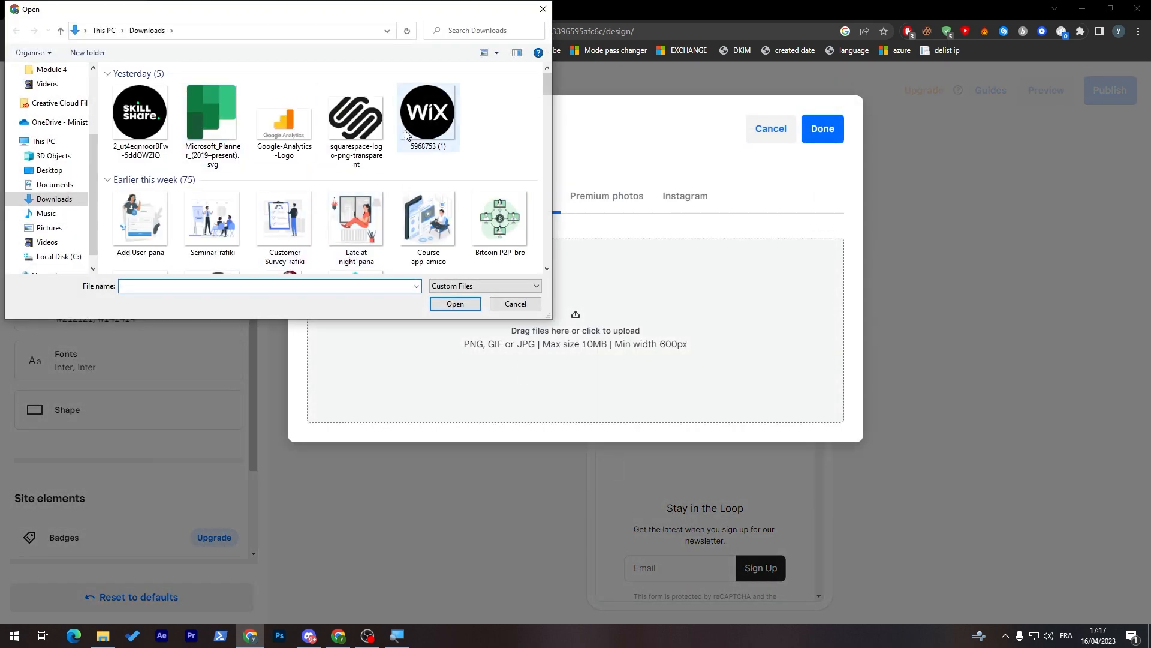
double_click(440, 142)
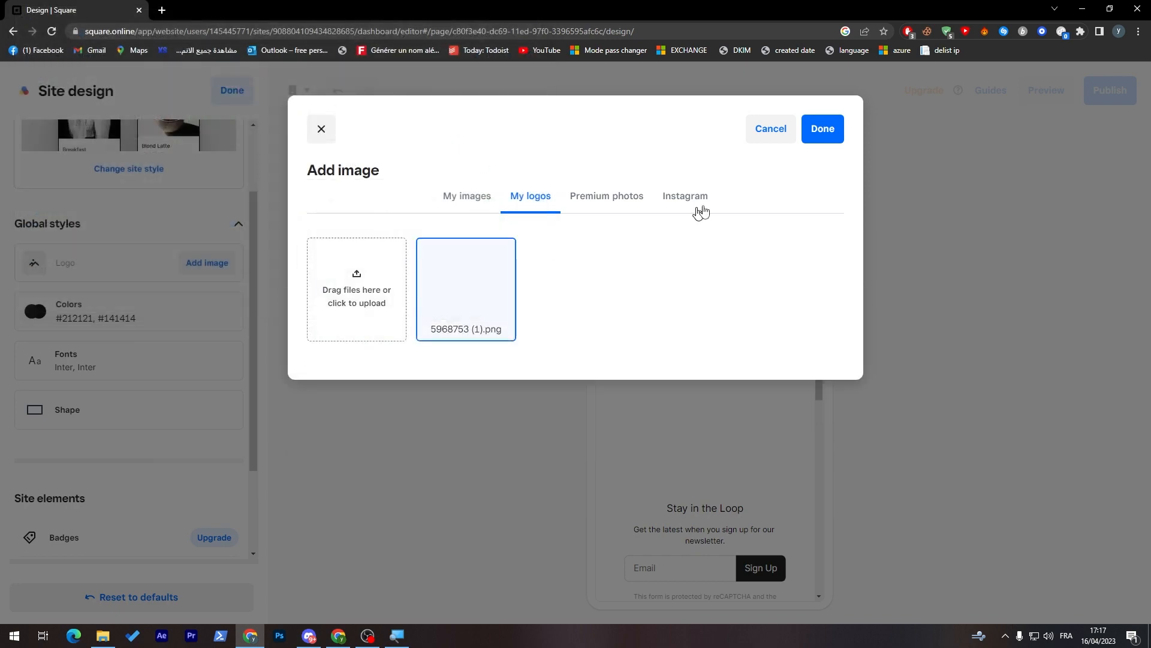
click(822, 129)
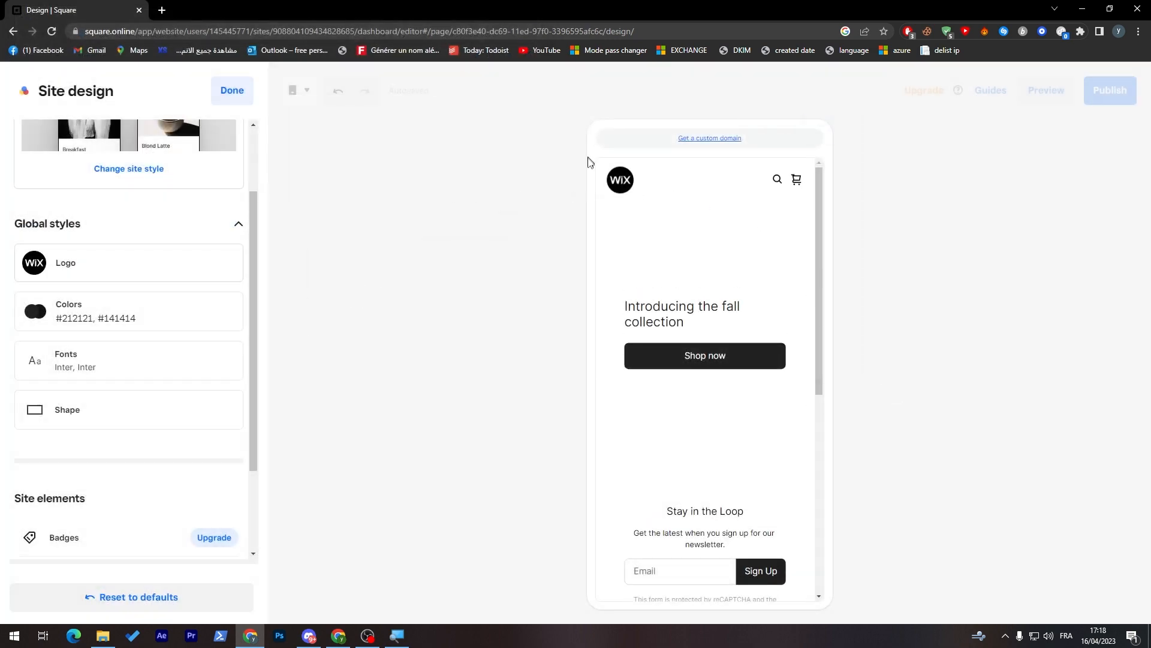
View the global color settings and set the type scale of the global fonts to x1.13.
click(123, 315)
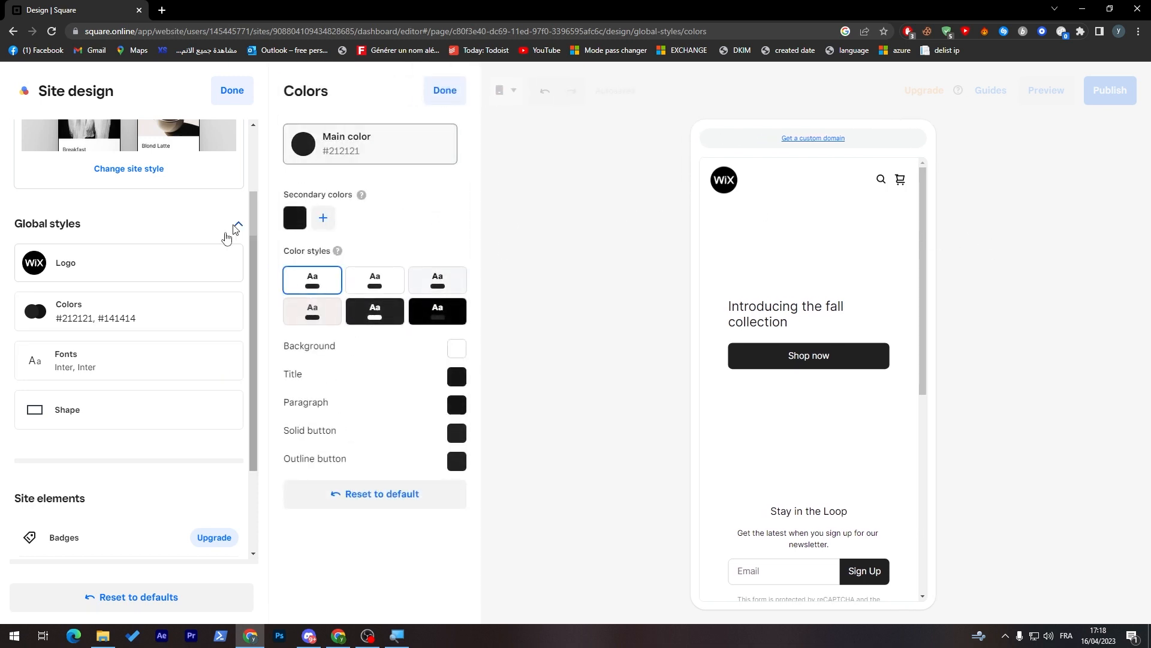
click(116, 378)
click(364, 187)
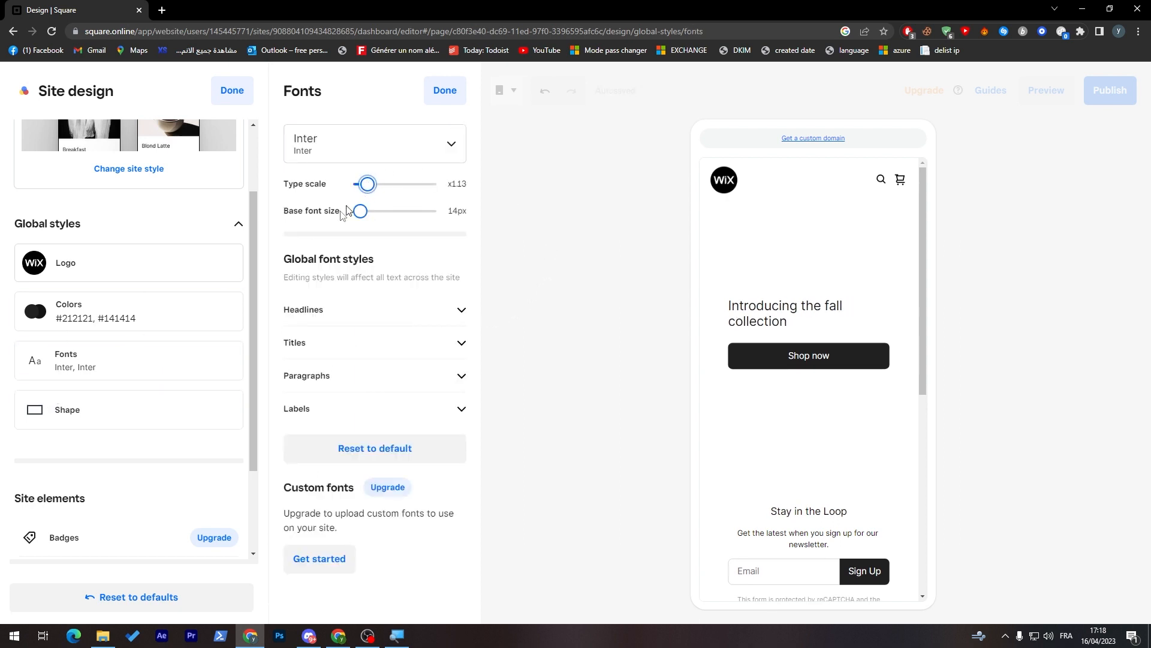
Set the global shape of buttons and form fields to Pill and images to Rounded, and finish the site design.
scroll(255, 396, down, 1)
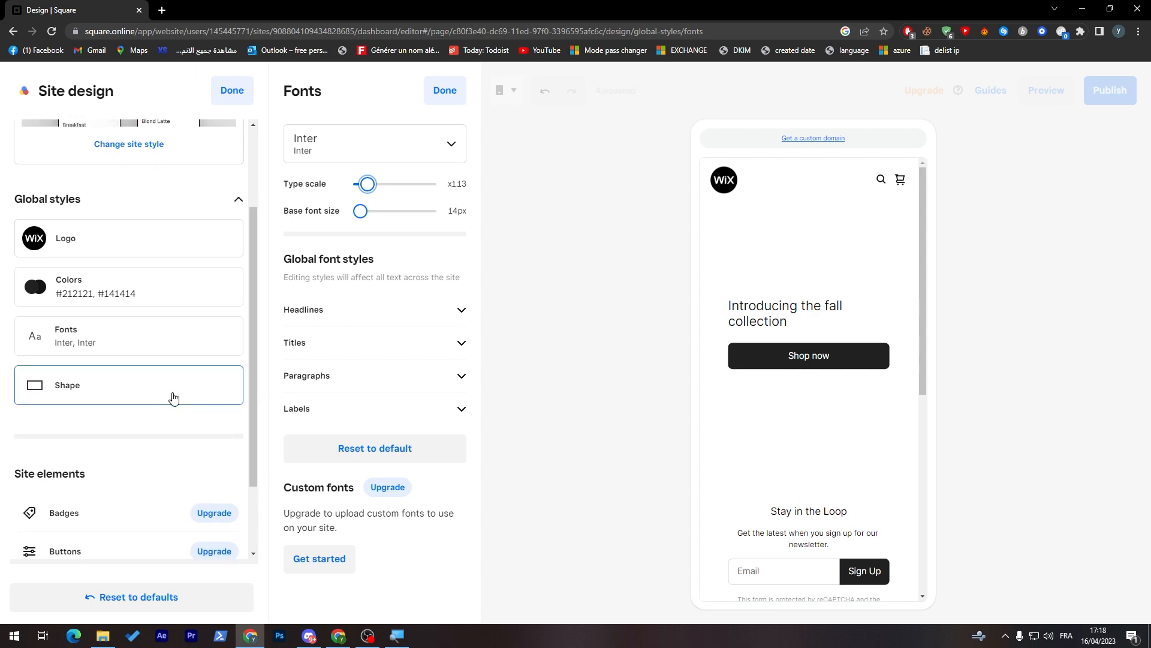
click(172, 397)
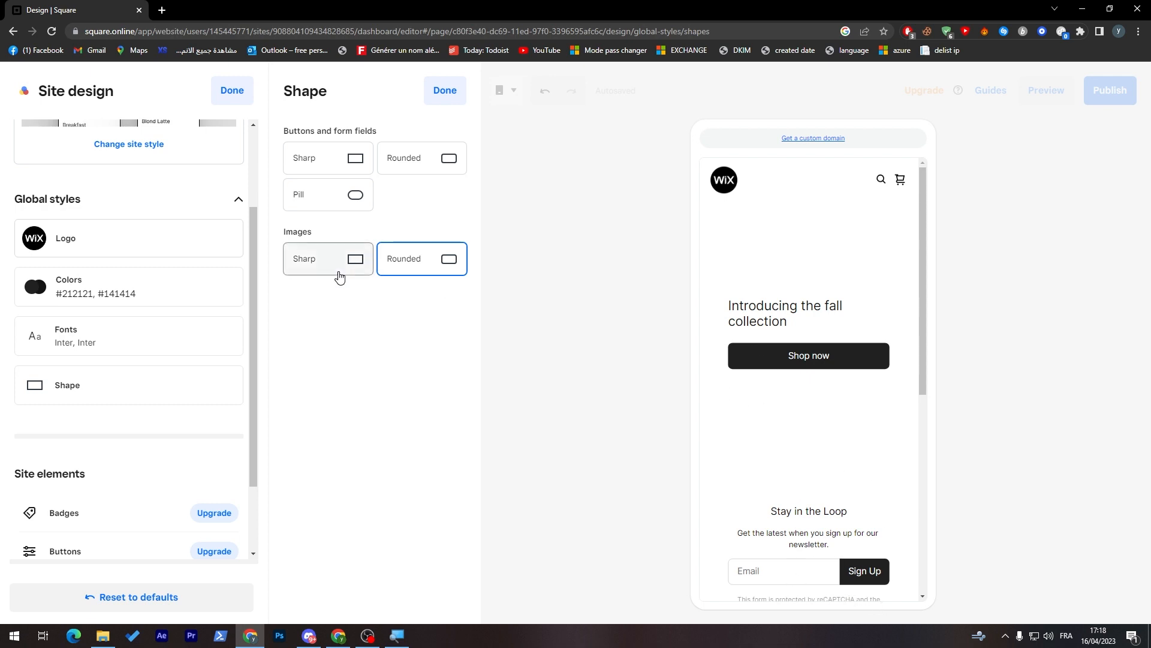
click(335, 273)
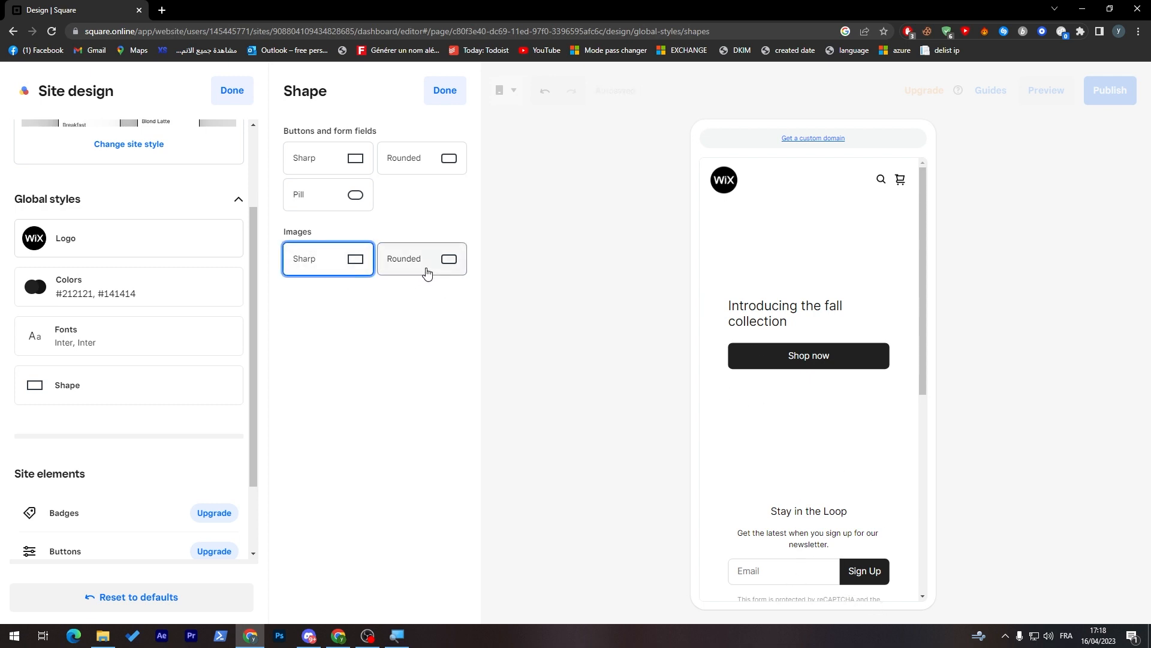
click(426, 274)
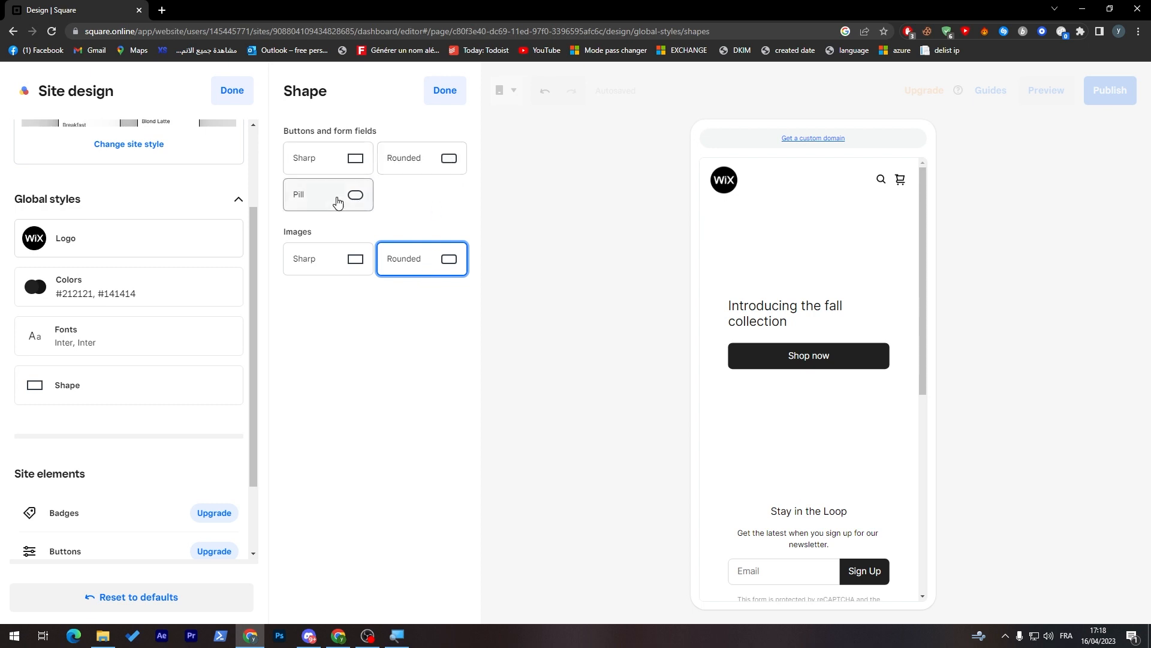
click(345, 206)
click(365, 169)
click(419, 167)
click(331, 197)
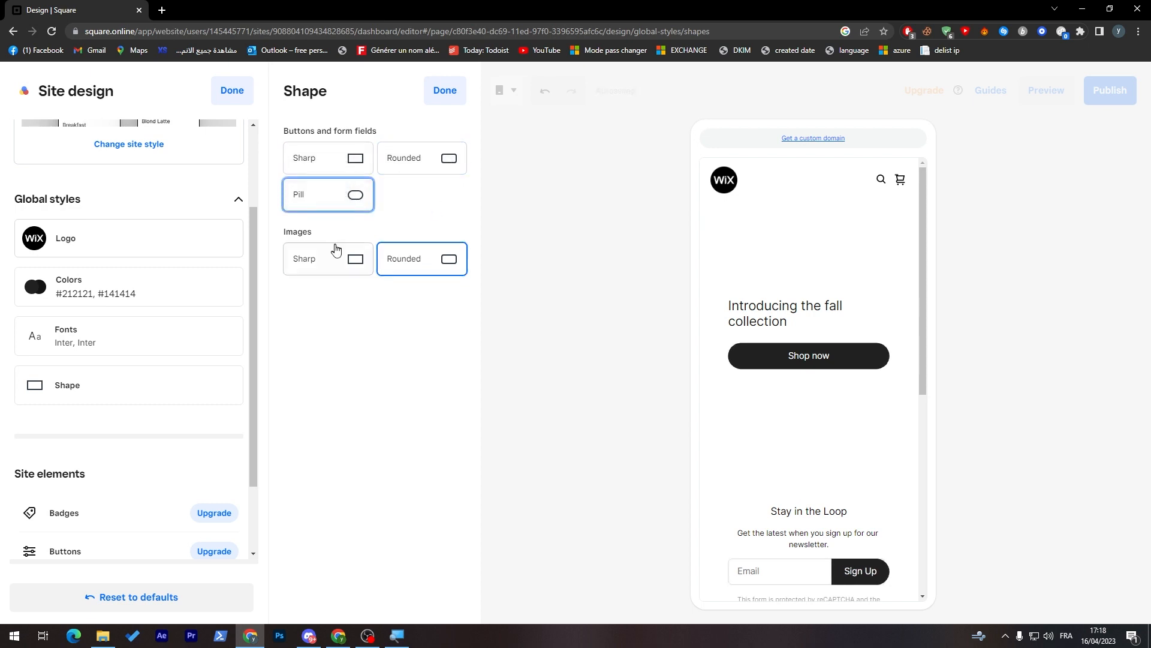
scroll(254, 366, down, 2)
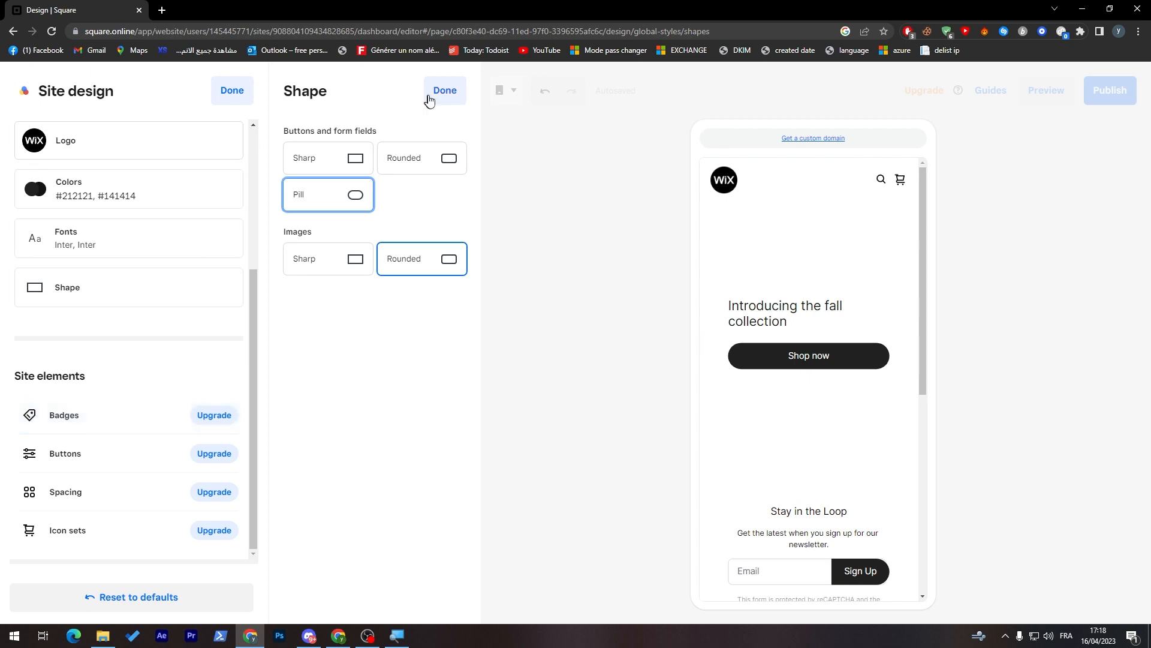
click(427, 96)
click(243, 95)
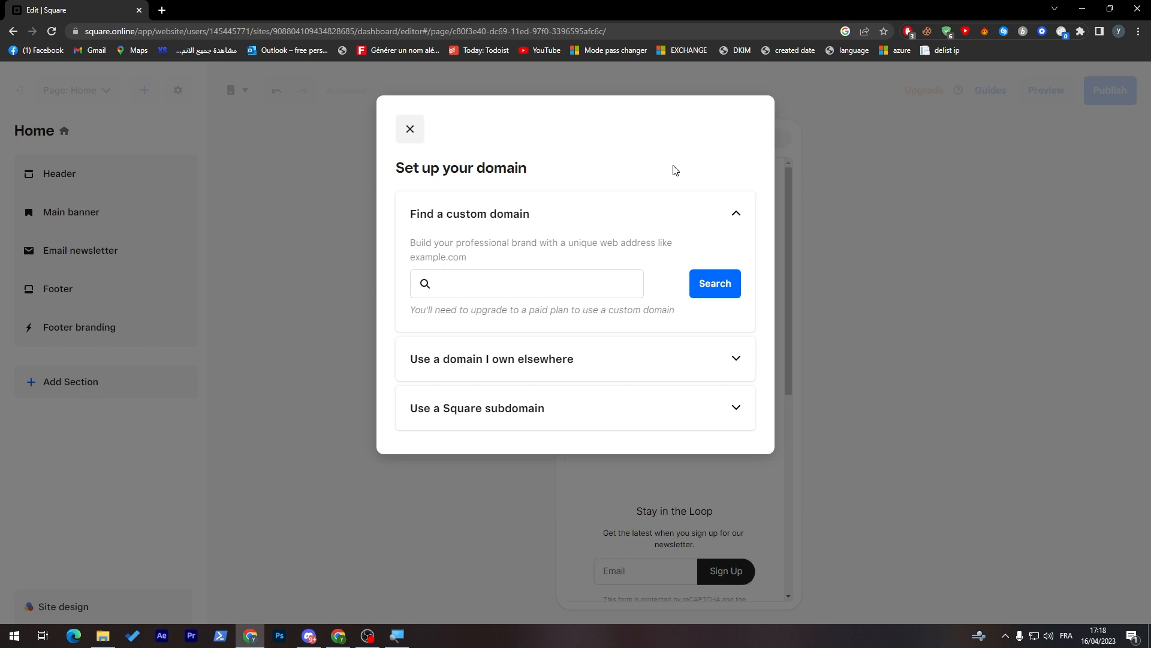
Review the option for a domain owned elsewhere and apply the free Square subdomain loly-101453.square.site in the domain setup.
click(613, 359)
click(602, 274)
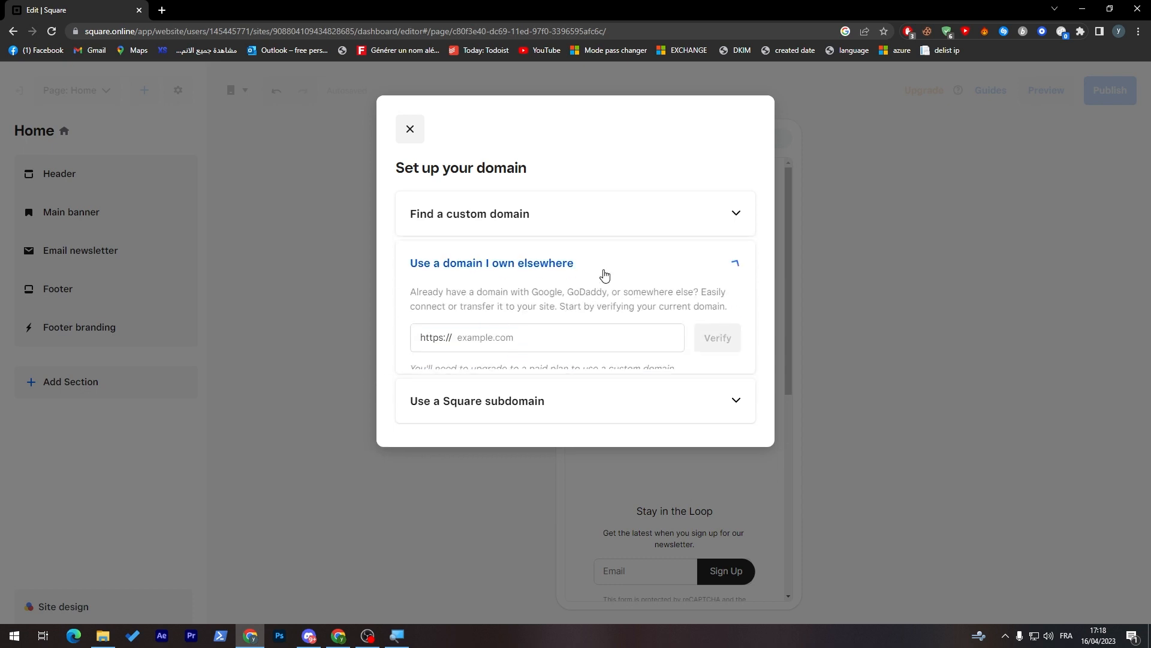
click(413, 317)
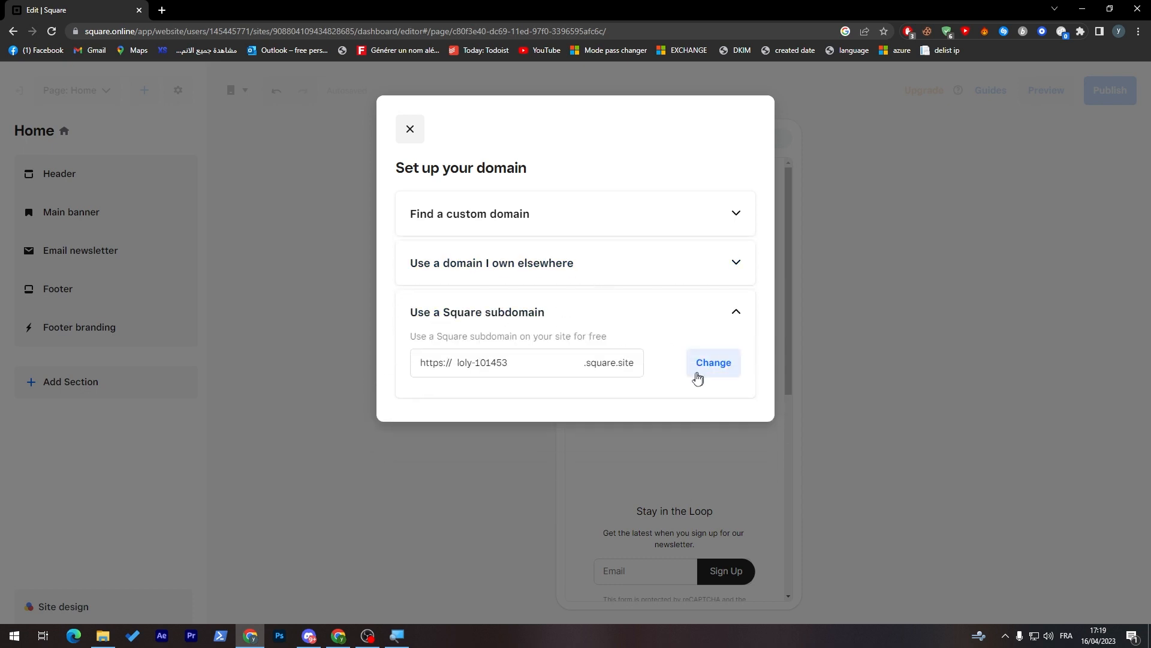
click(704, 365)
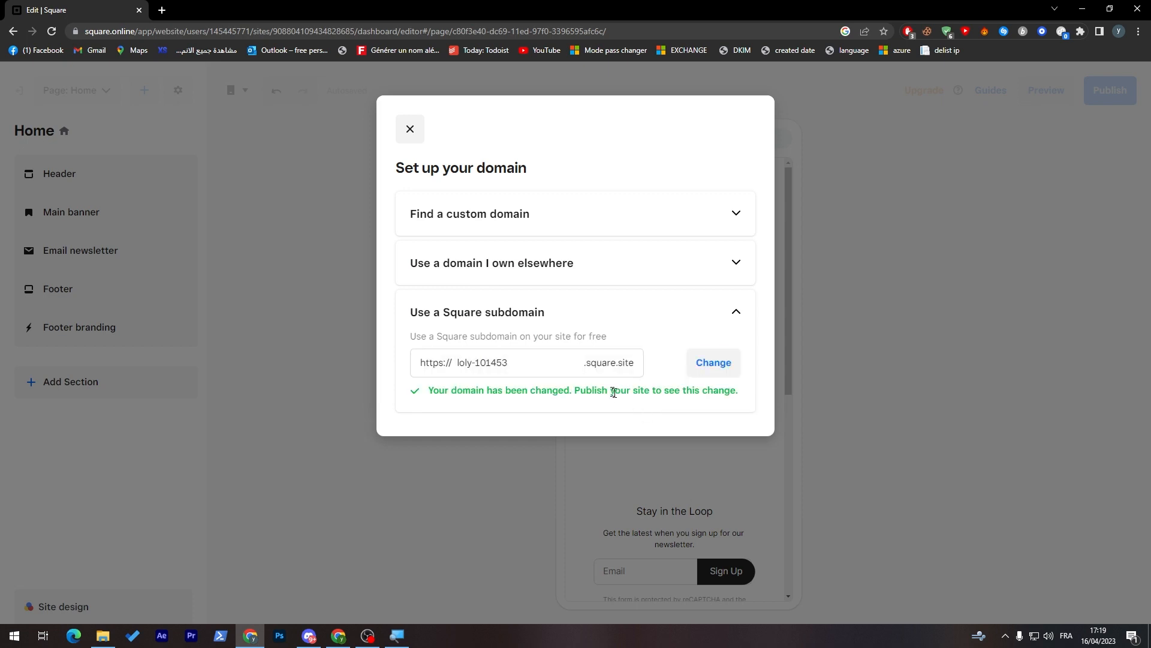
drag(513, 397, 612, 395)
click(618, 423)
click(415, 132)
Publish the site and check its live home page down to the footer before dismissing the publish dialog in the editor.
click(1110, 90)
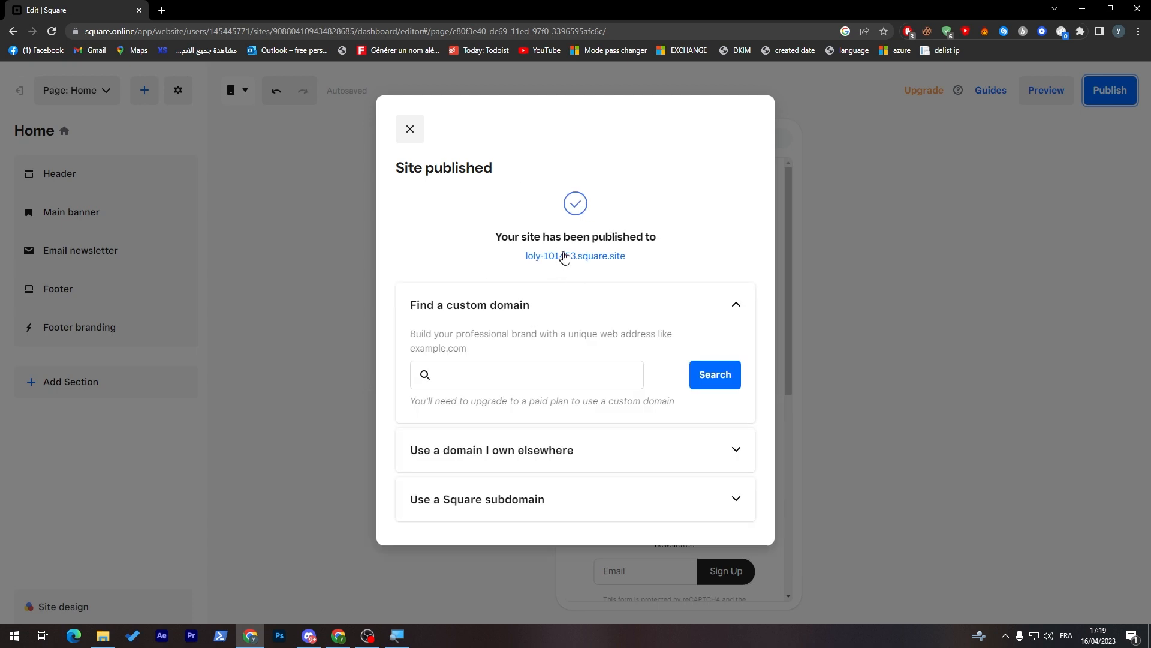
click(585, 258)
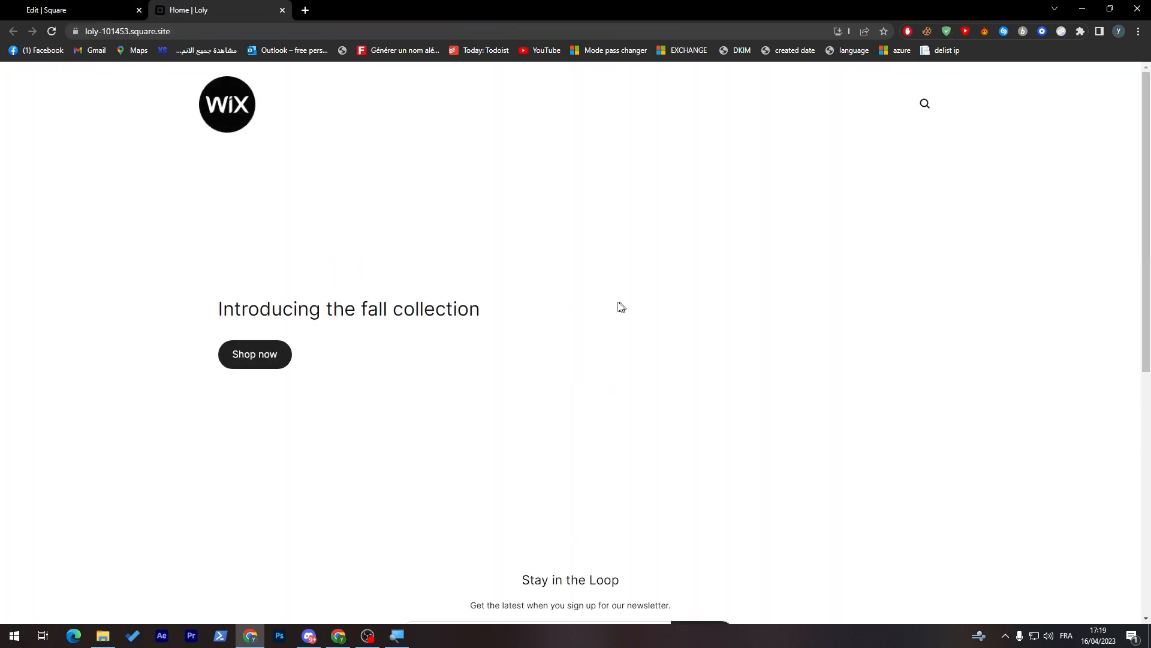
scroll(1132, 322, down, 2)
scroll(1115, 420, down, 5)
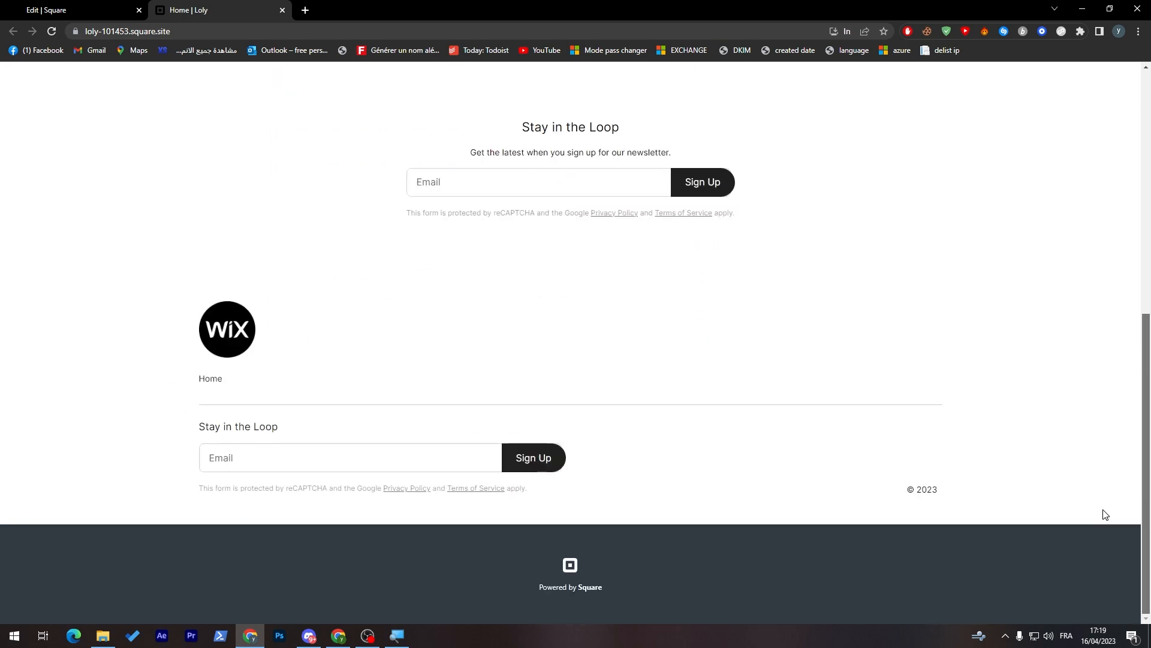
scroll(1082, 465, up, 8)
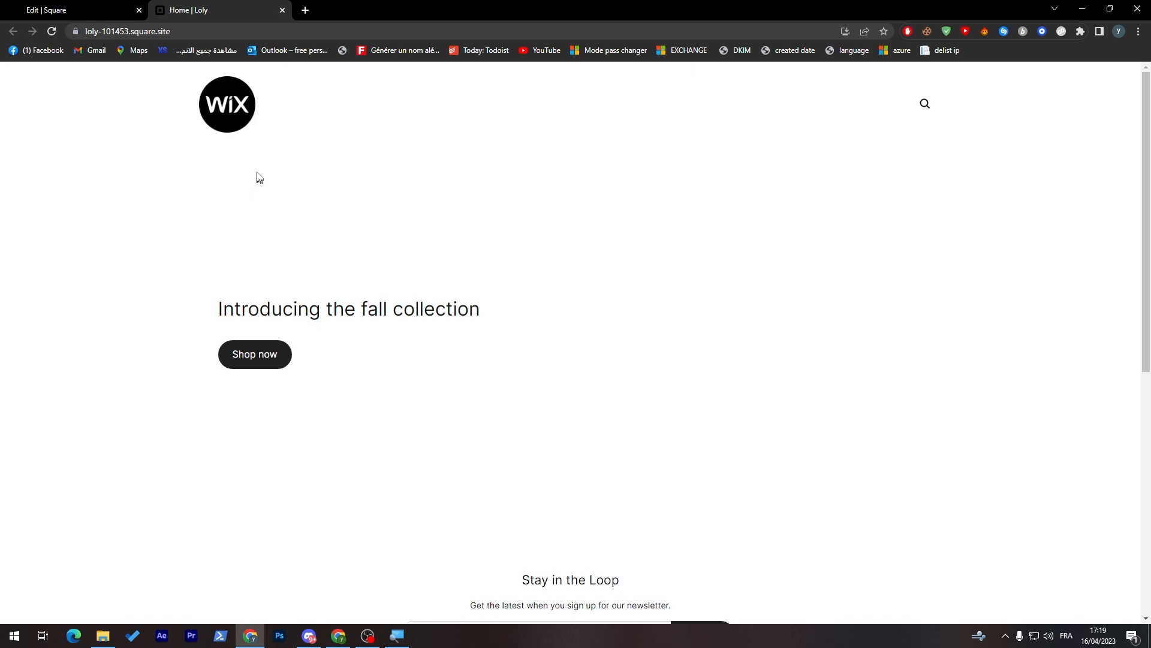
key(ctrl+shift+Tab)
click(413, 134)
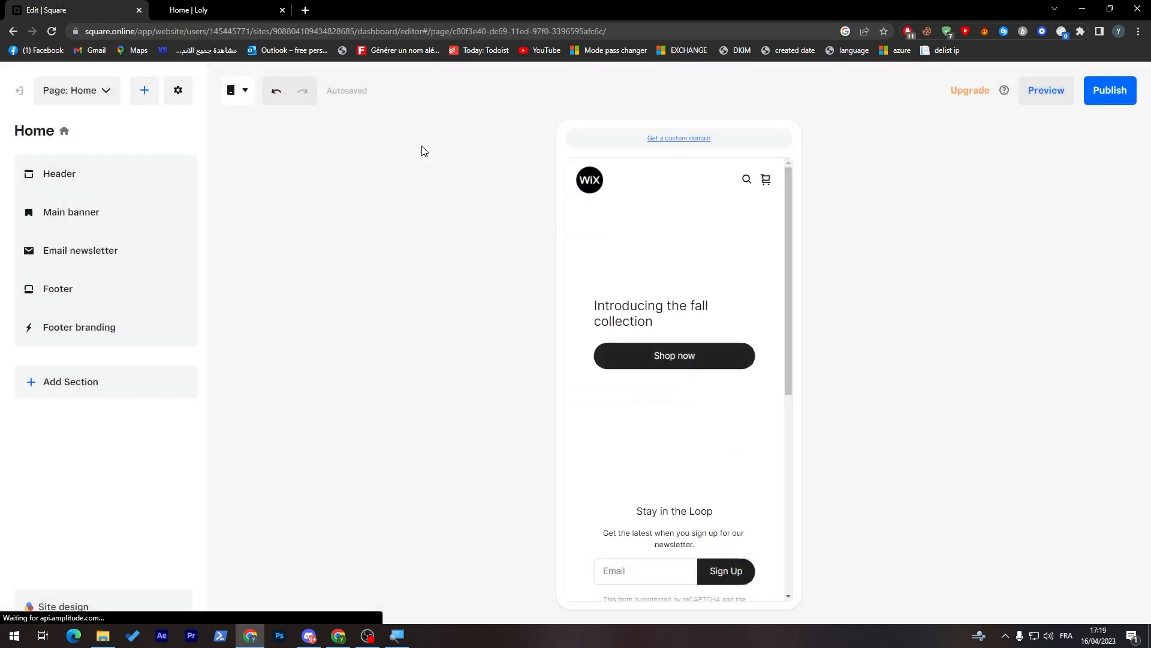
Compare the live home page with the editor preview from header to footer, ending in the site editor.
key(ctrl+Tab)
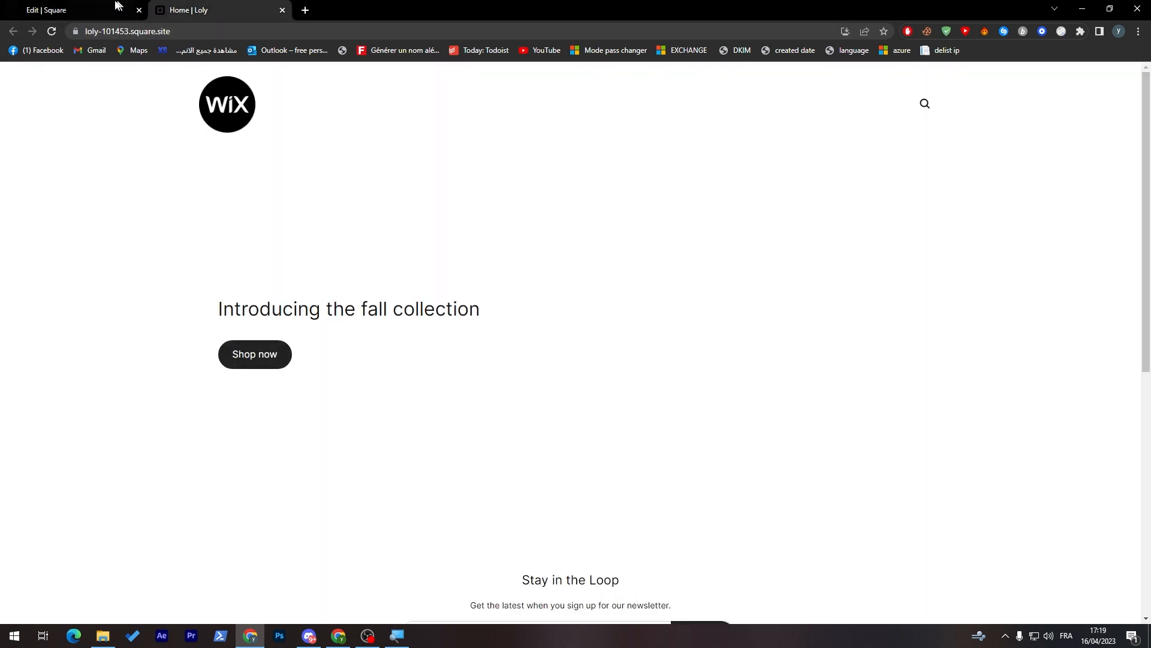
key(ctrl+shift+Tab)
click(240, 5)
scroll(773, 303, down, 10)
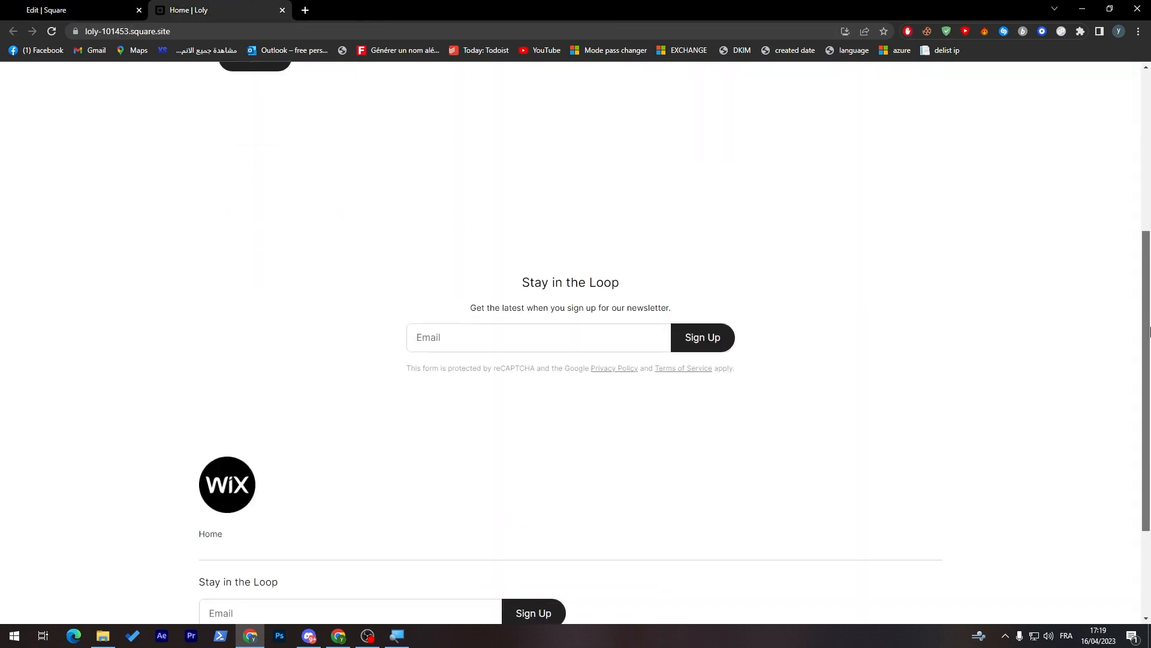
scroll(773, 303, up, 10)
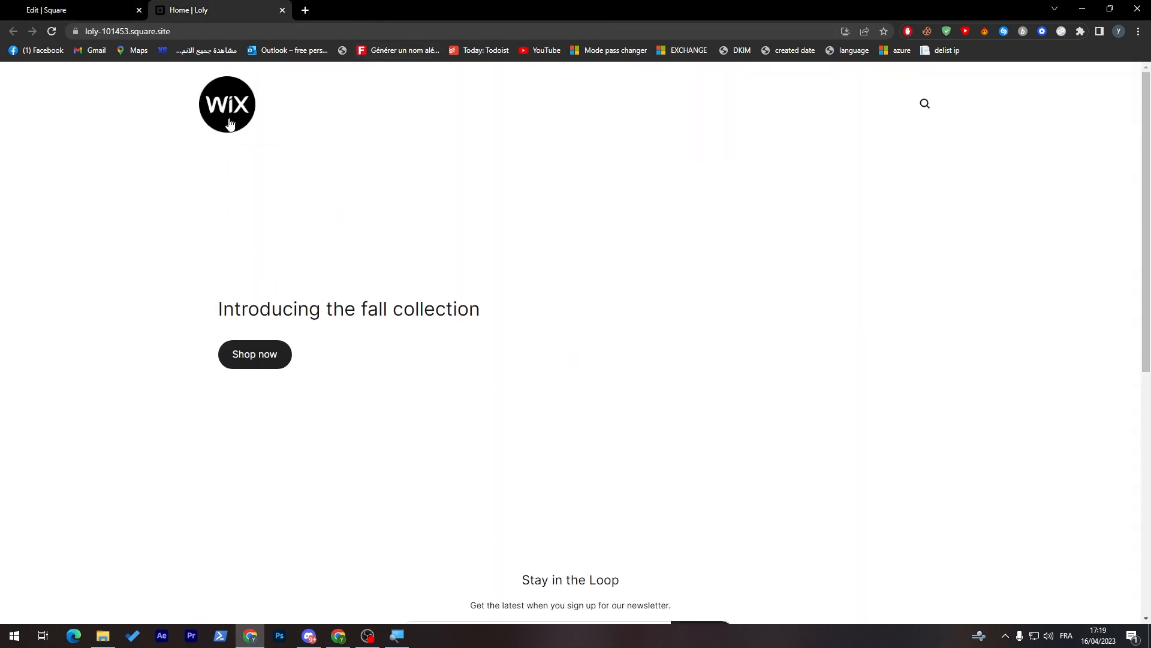
click(78, 9)
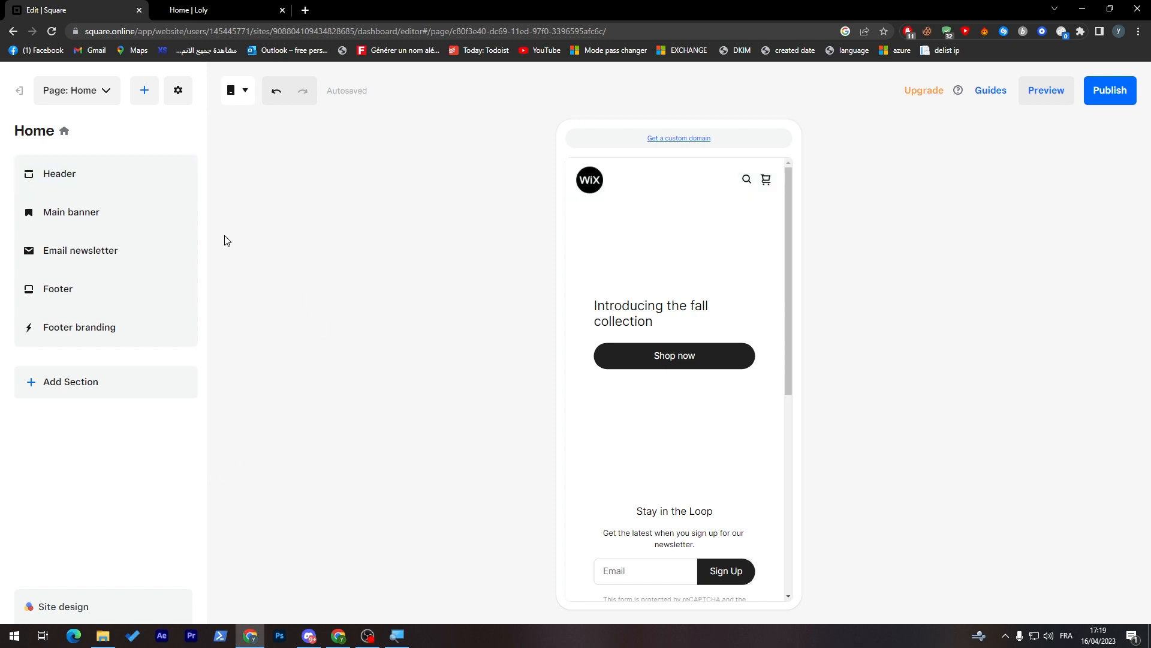
Add a navigation link to Shop All in the home page header and save it.
click(58, 195)
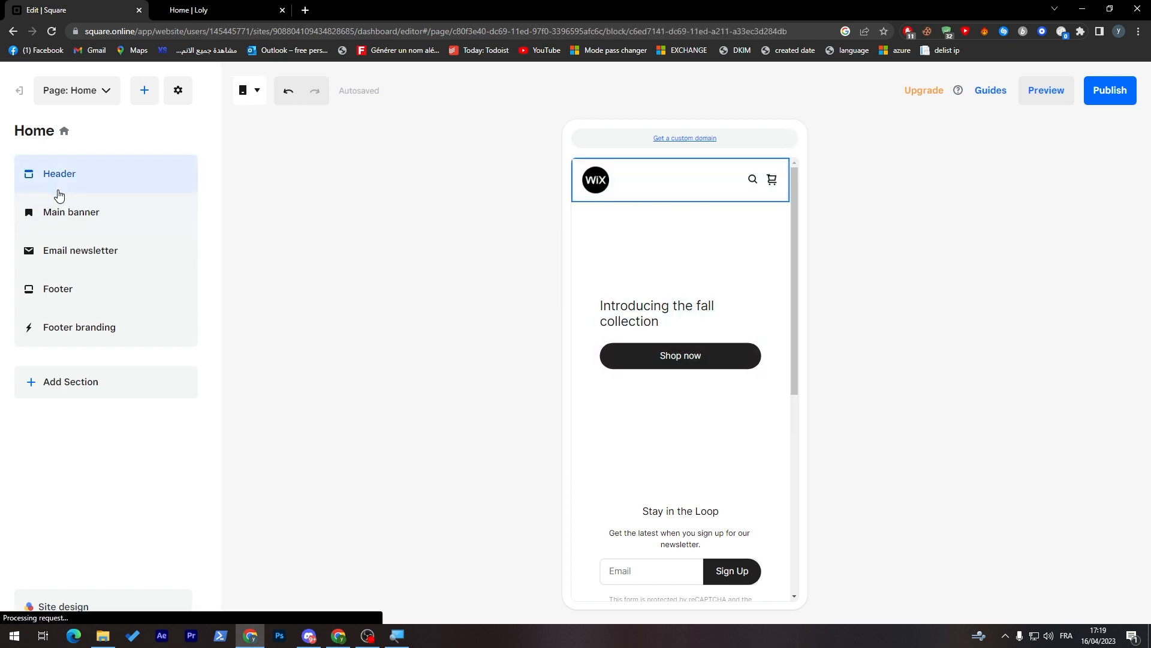
click(401, 247)
click(399, 247)
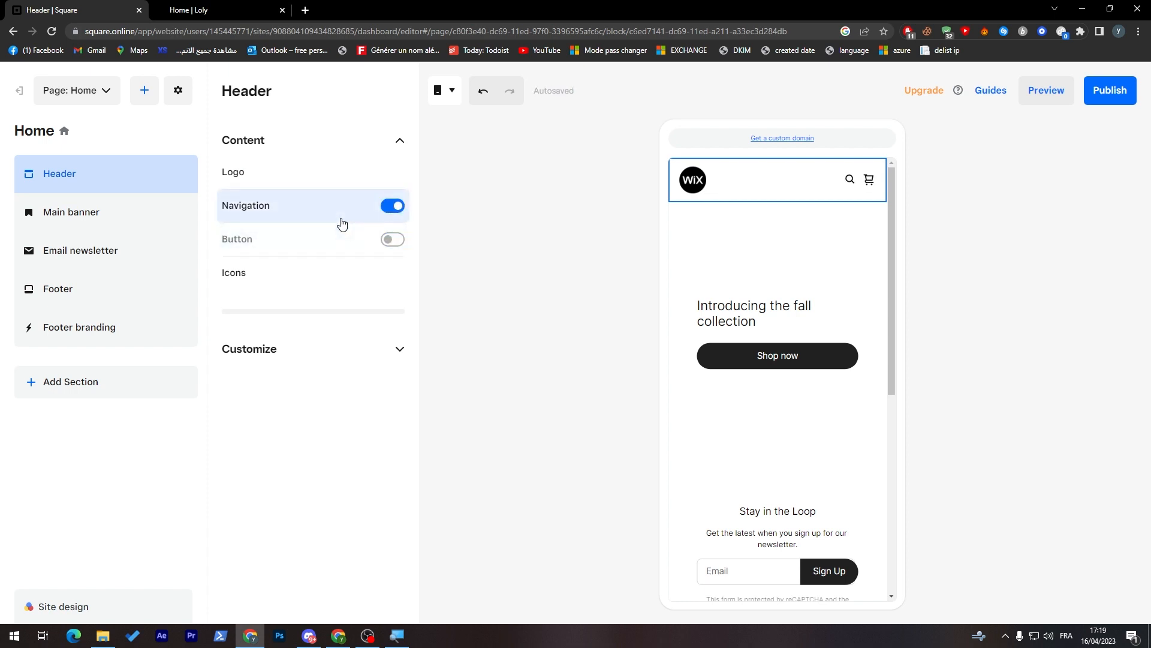
click(393, 206)
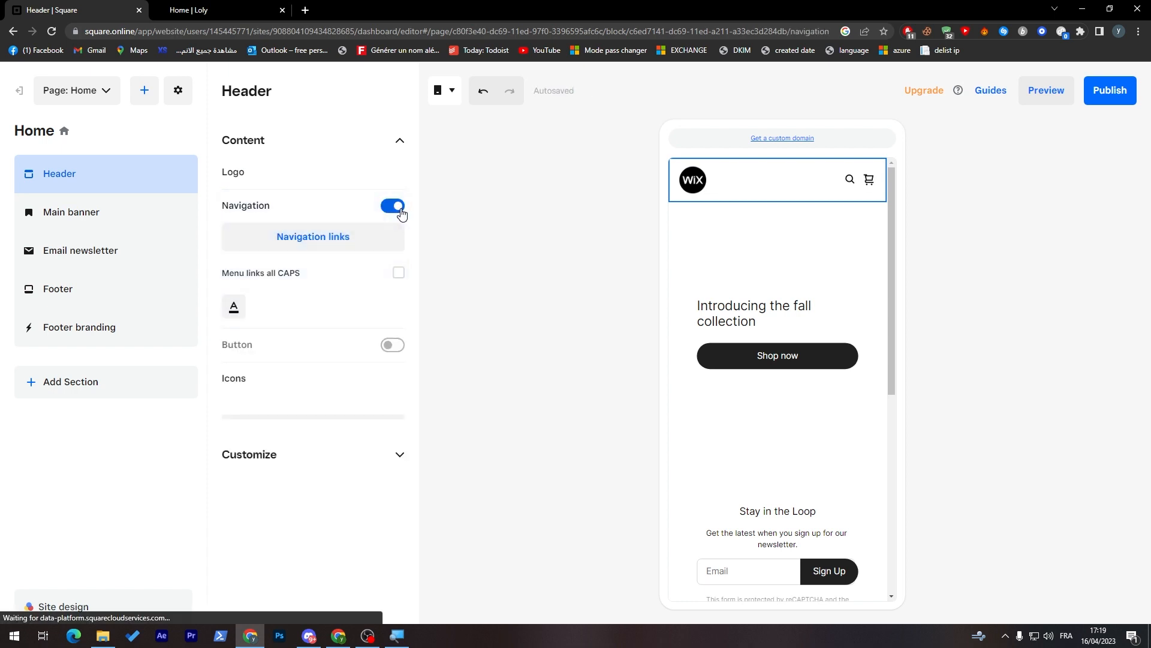
click(310, 249)
click(285, 225)
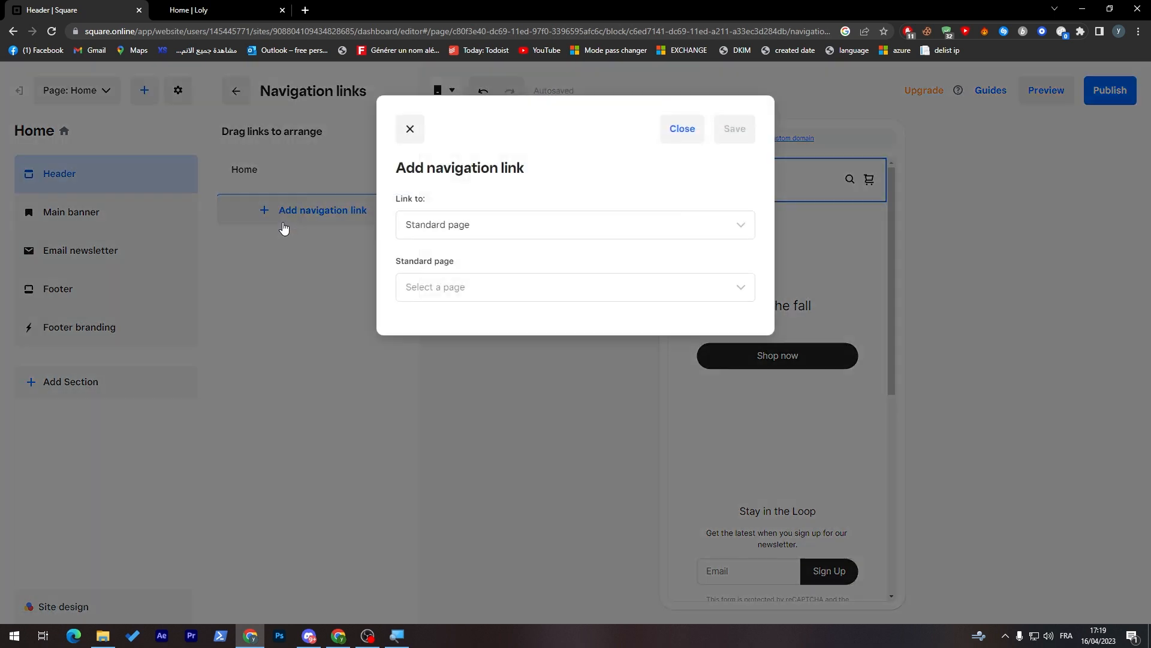
click(445, 233)
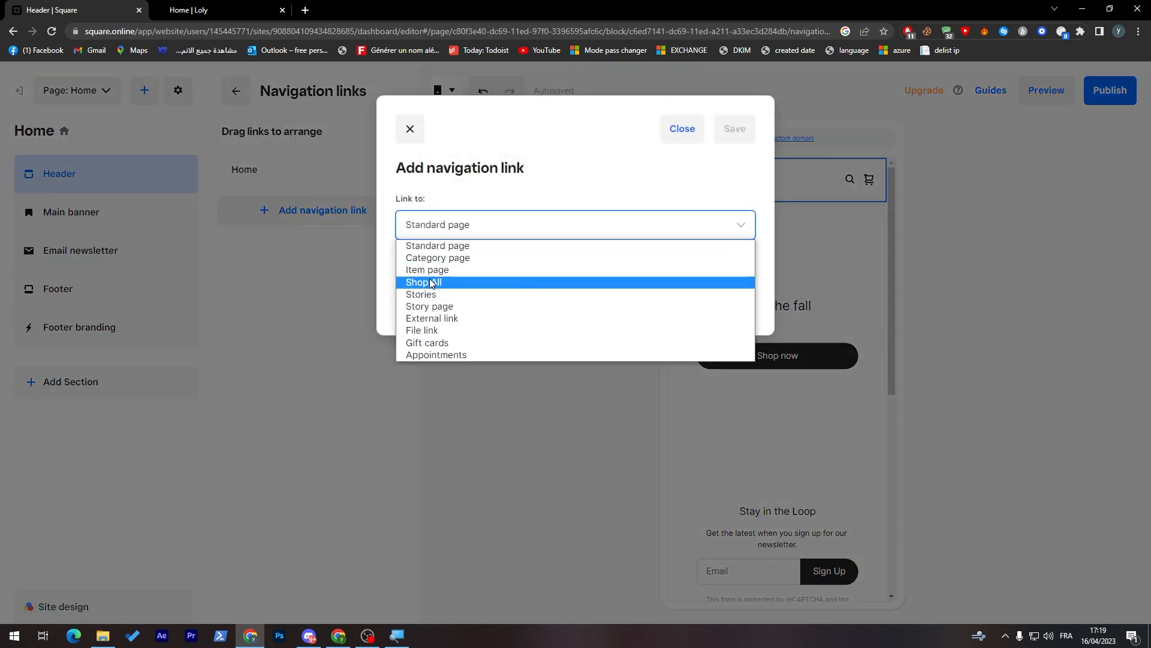
click(454, 282)
click(729, 131)
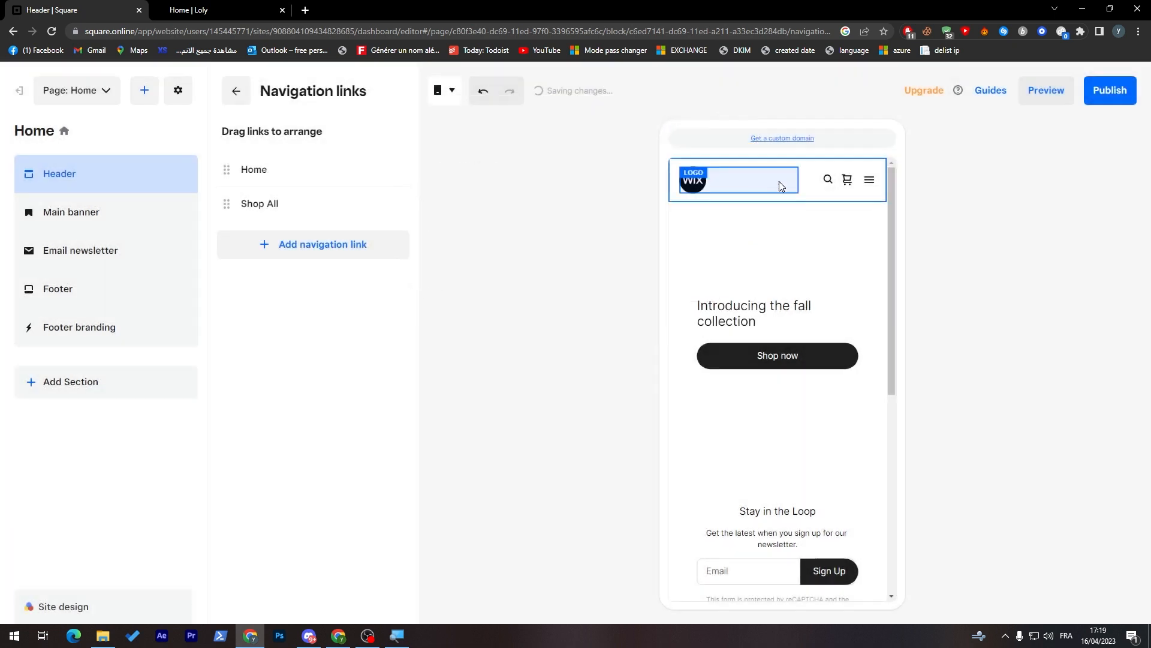
Expand the mobile navigation menu in the site preview to check its links, and close it again.
click(869, 180)
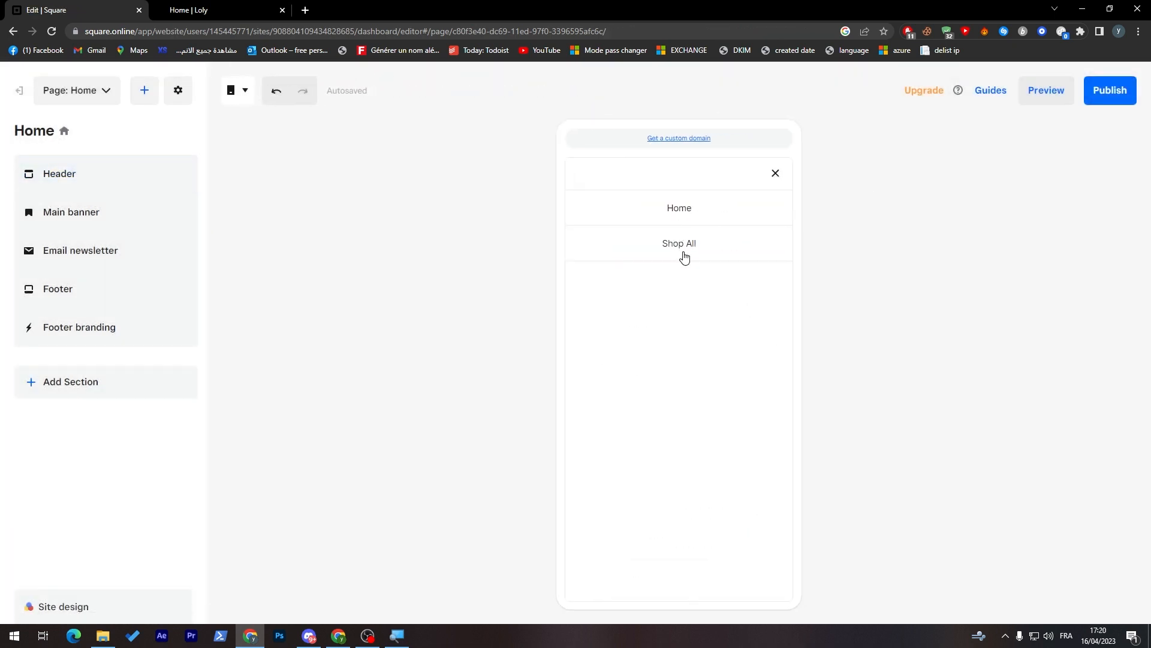
click(758, 201)
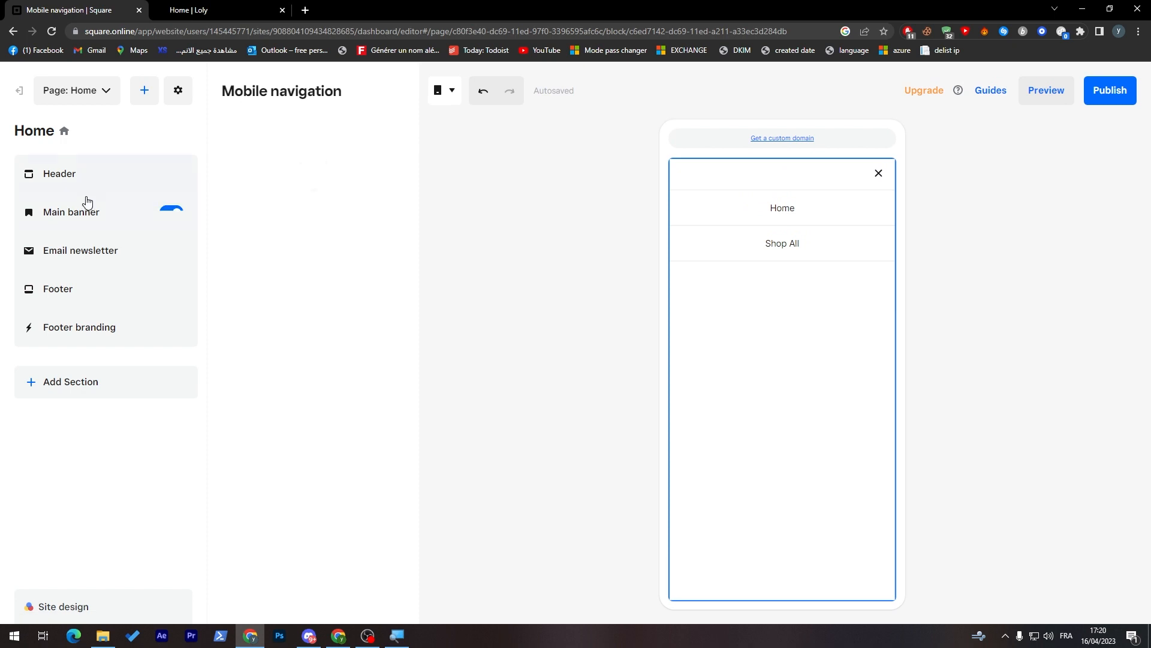
click(82, 266)
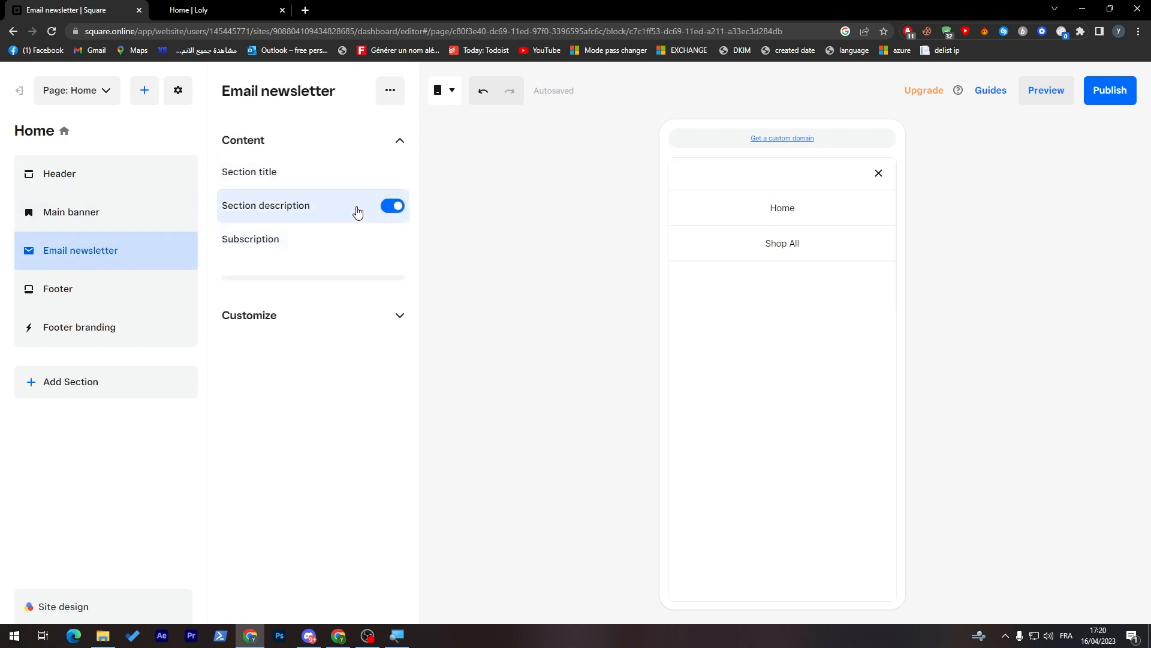
click(881, 177)
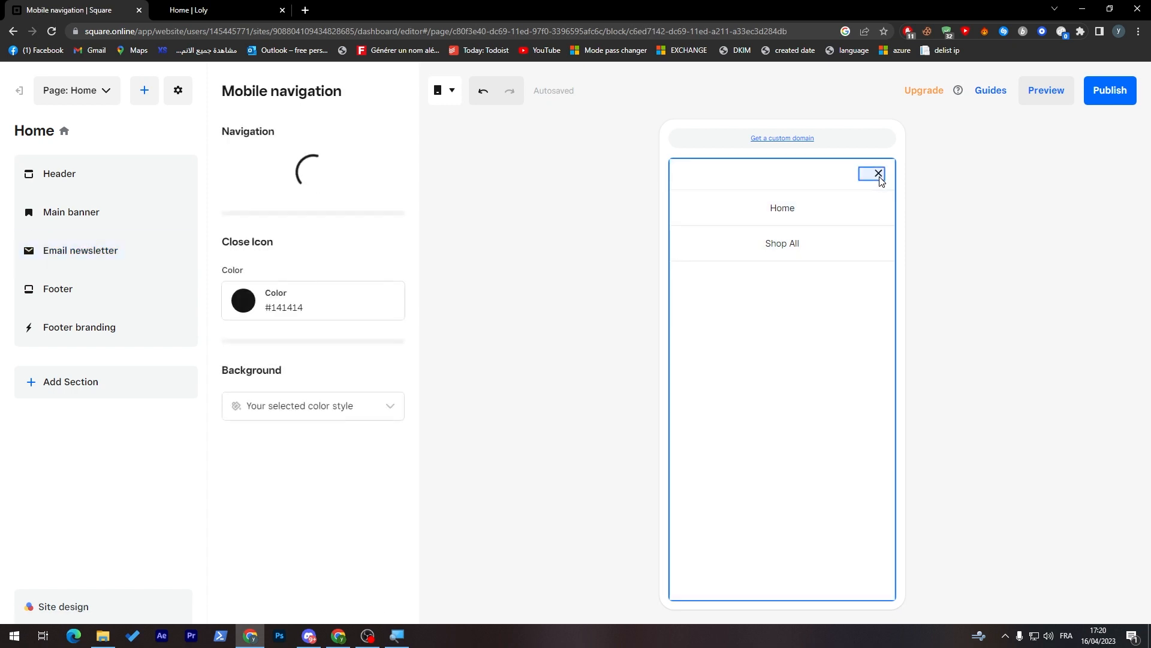
click(880, 177)
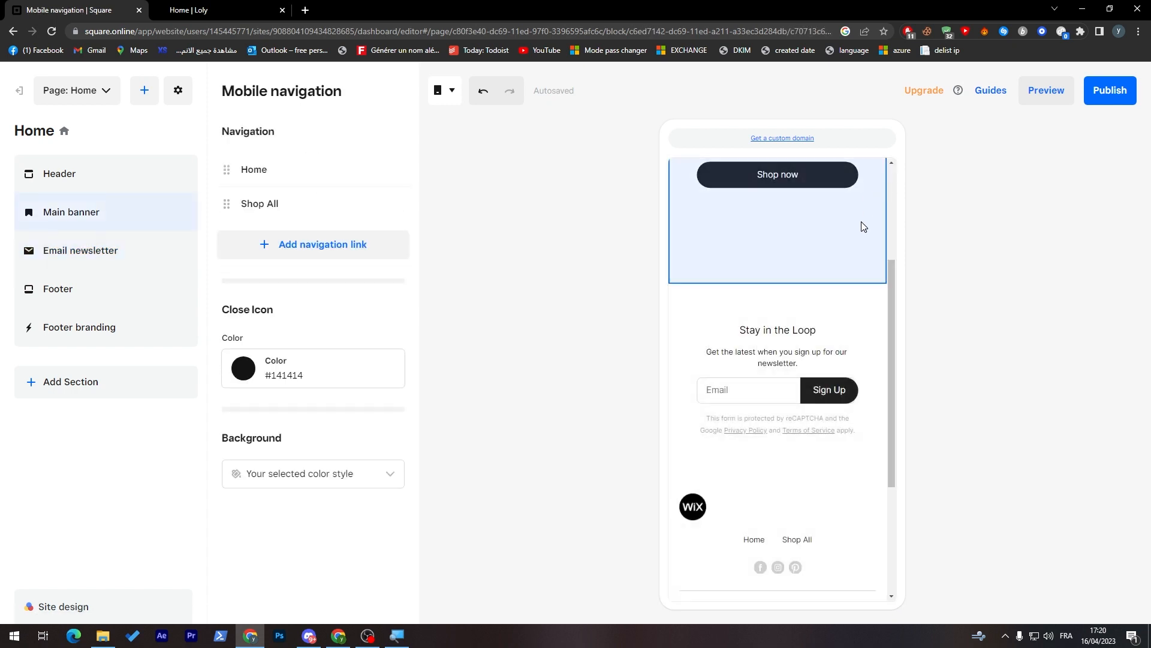
drag(895, 289, 891, 200)
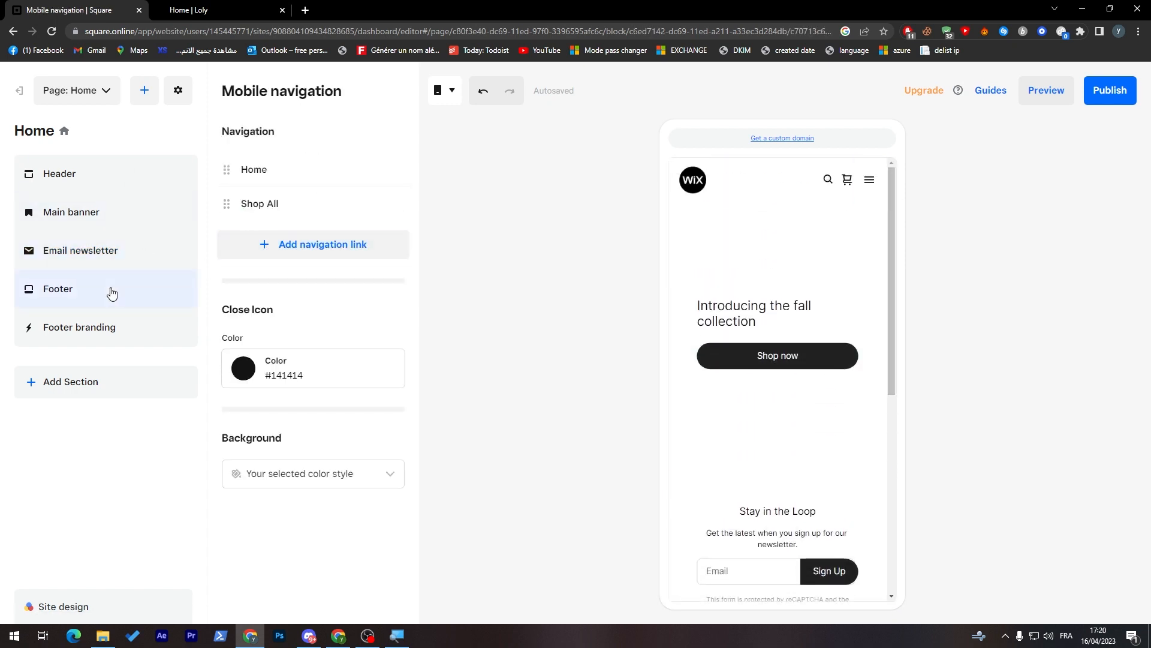
Examine the email newsletter section's subscription form settings, including its placeholder, label, button style and confirmation message.
click(84, 250)
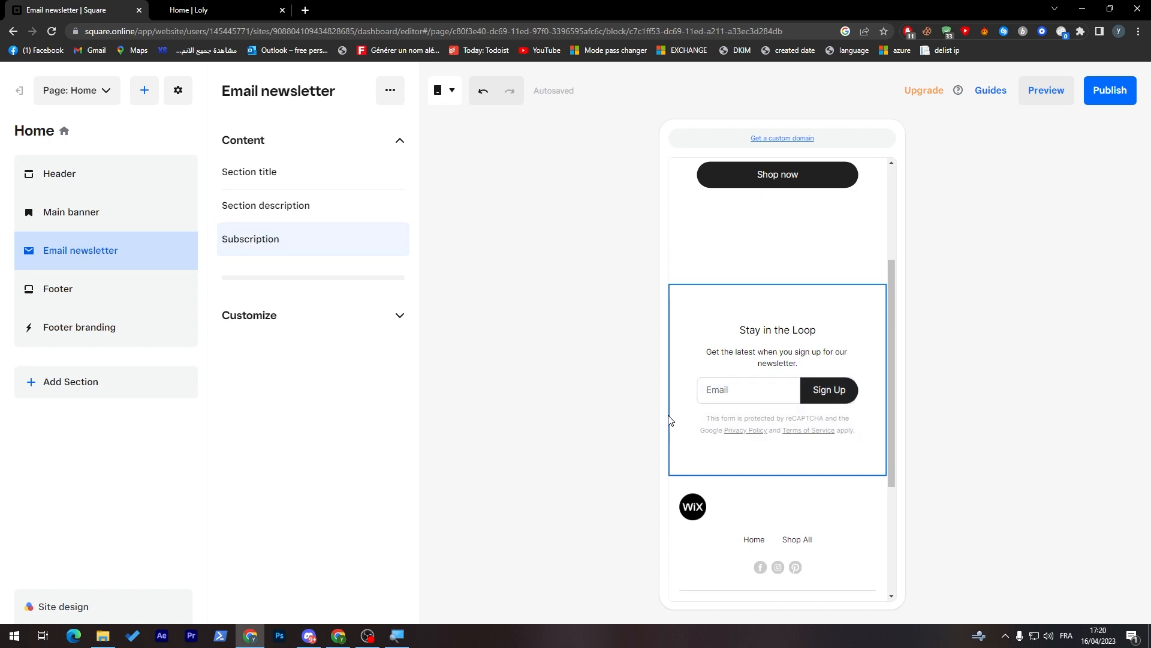
click(790, 423)
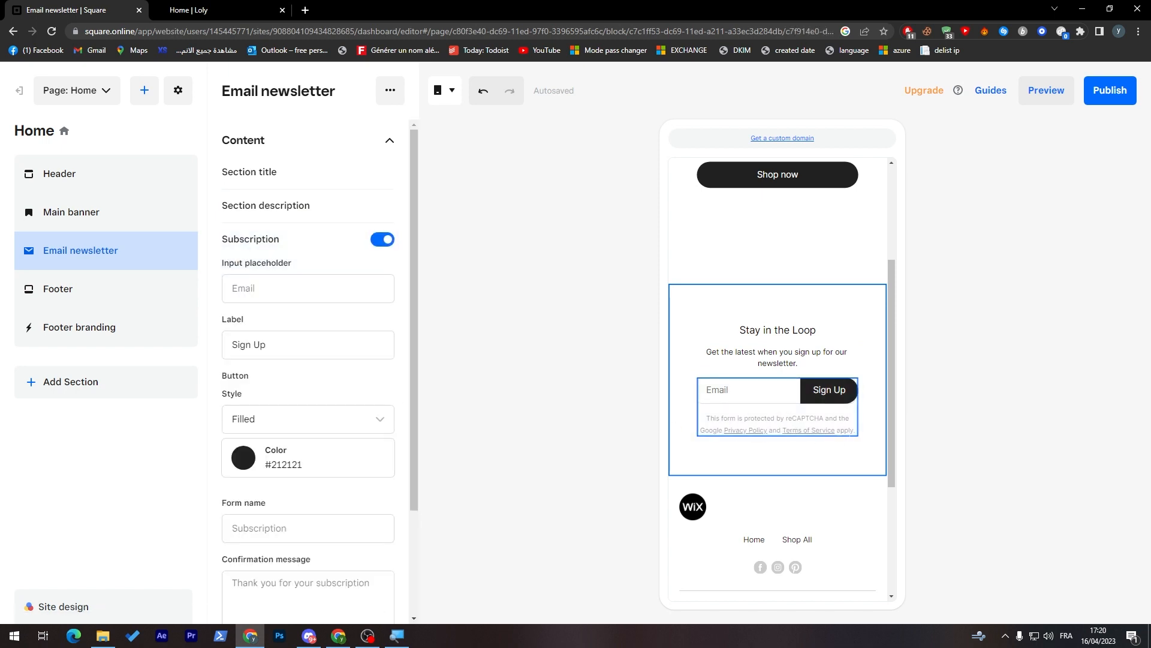
scroll(420, 388, down, 3)
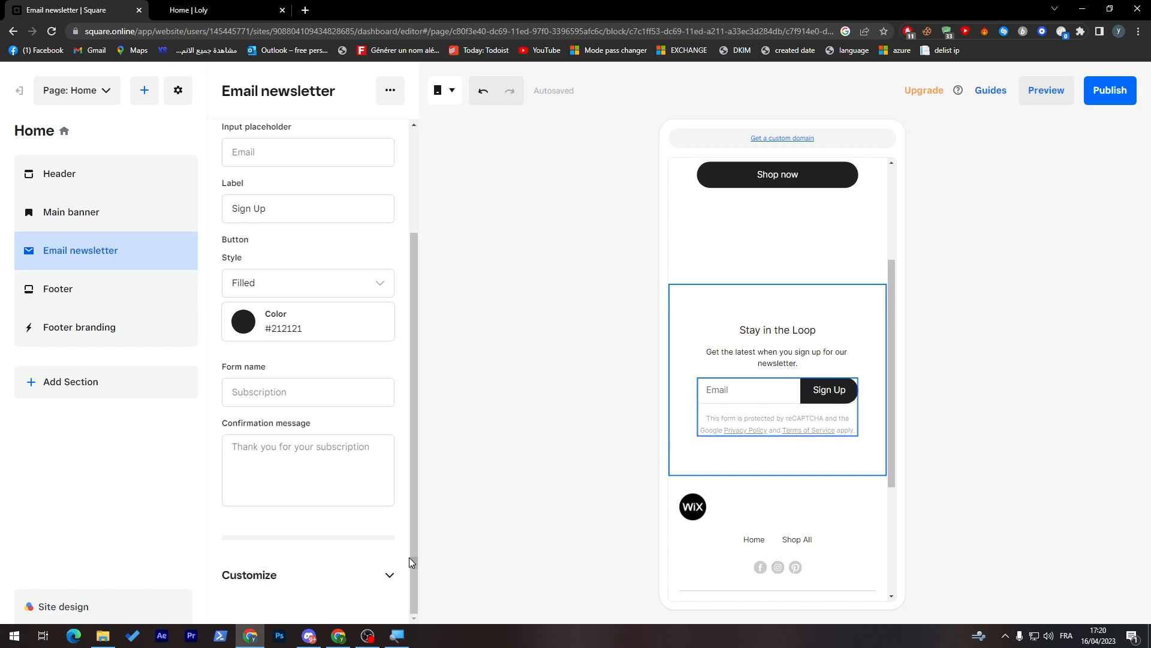
click(747, 355)
click(752, 412)
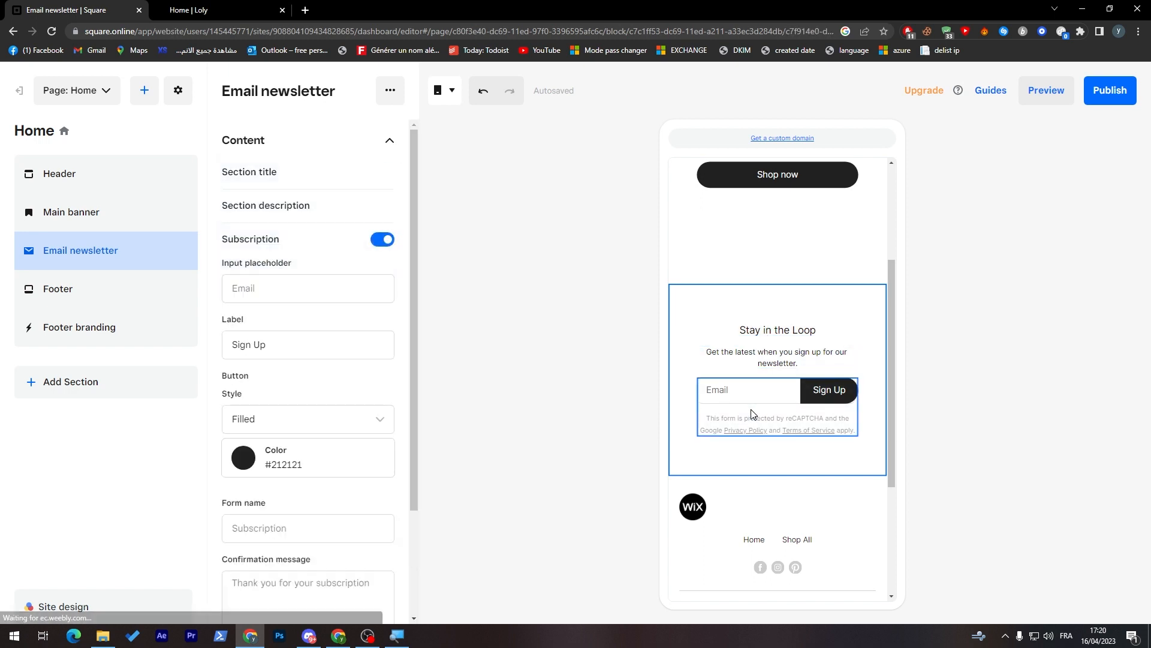
click(306, 590)
text(ezrezr)
key(ctrl+a)
key(BackSpace)
click(132, 542)
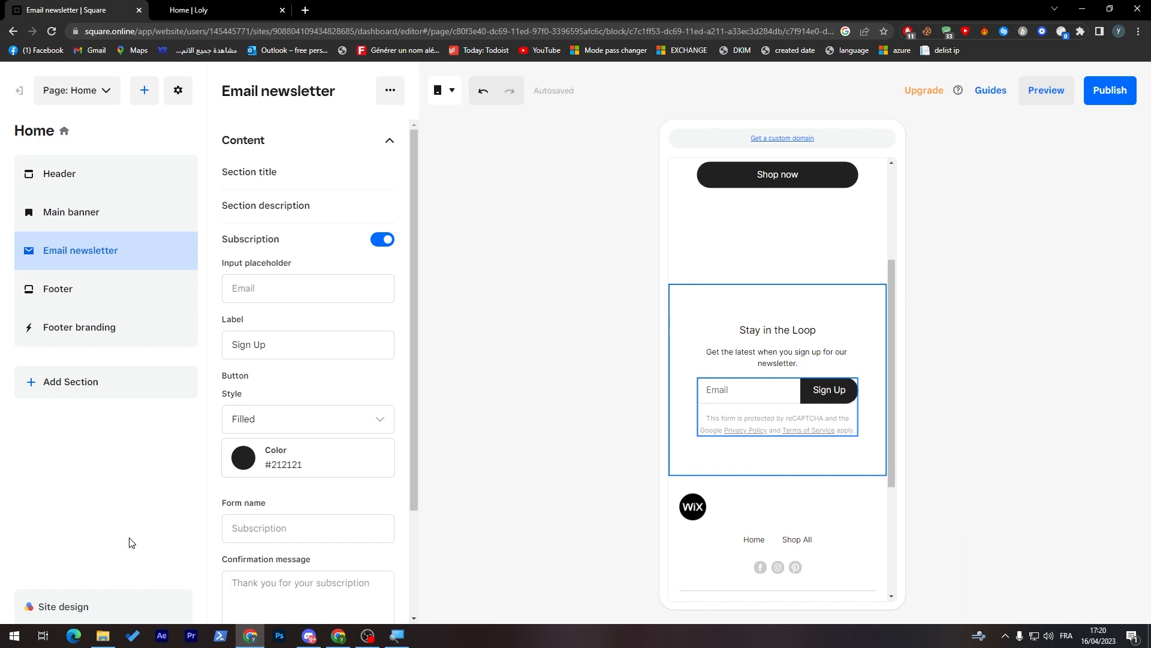
Turn off the logo and turn on the payment methods in the home page's Footer section.
click(84, 282)
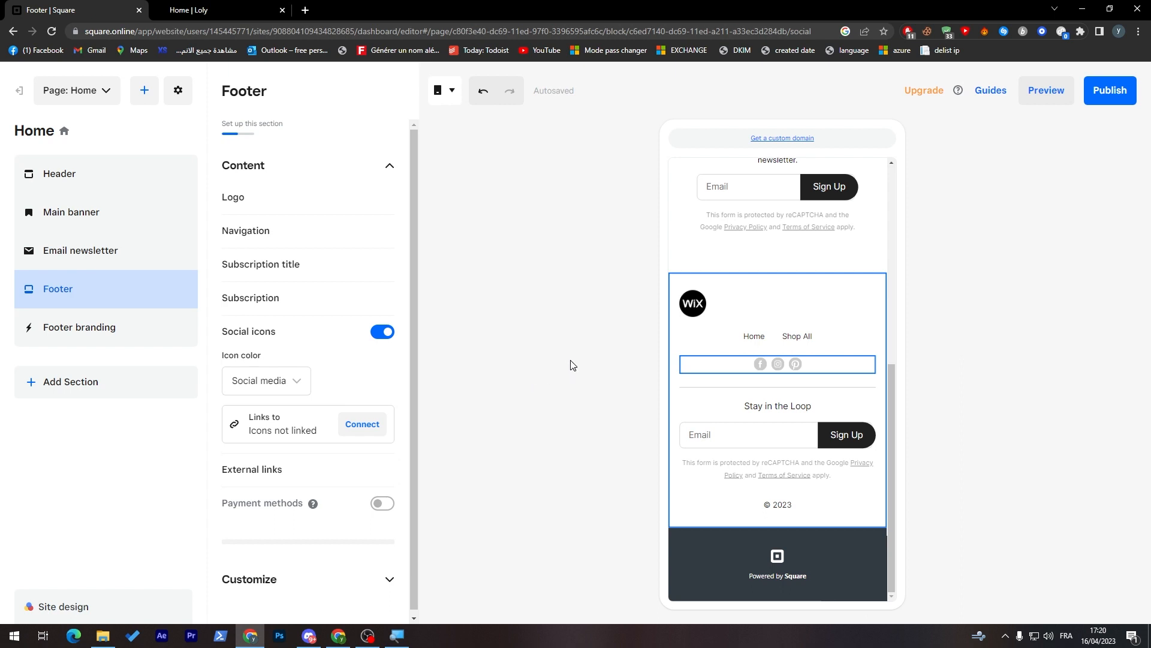
drag(893, 383, 905, 414)
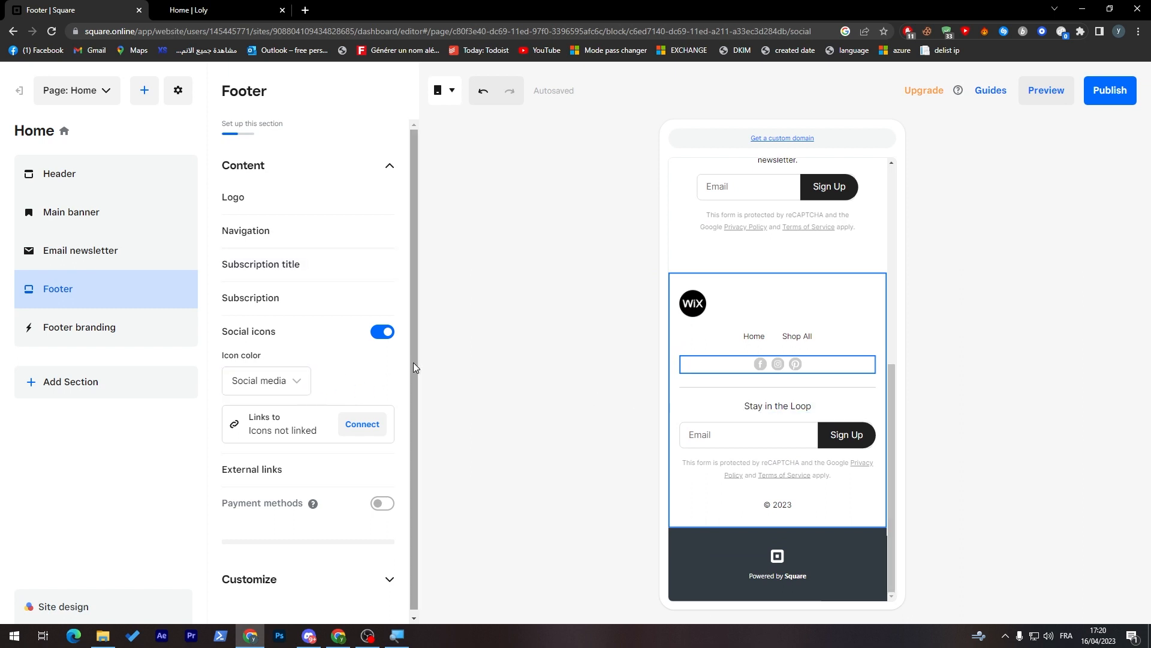
drag(414, 362, 421, 405)
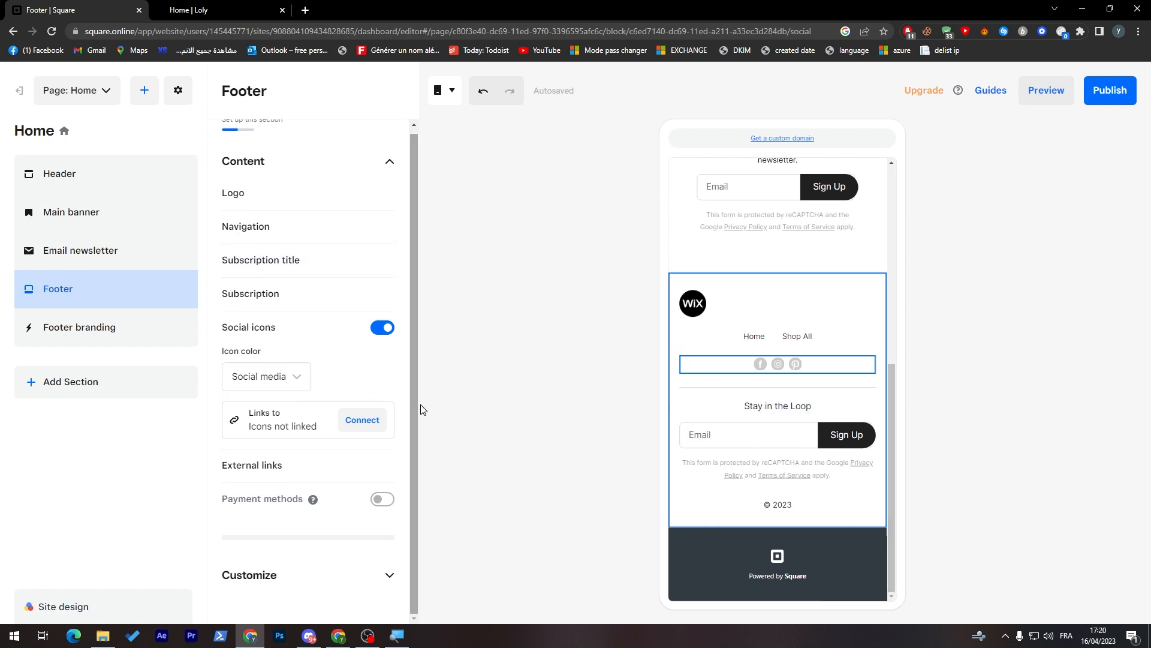
click(740, 297)
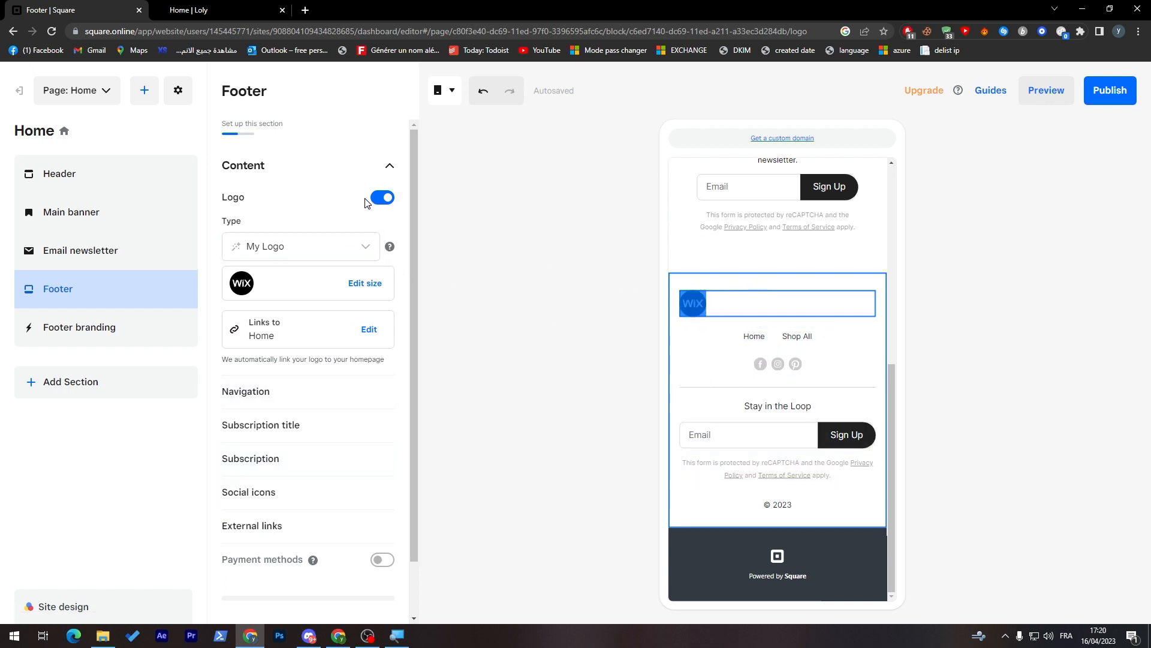
click(383, 197)
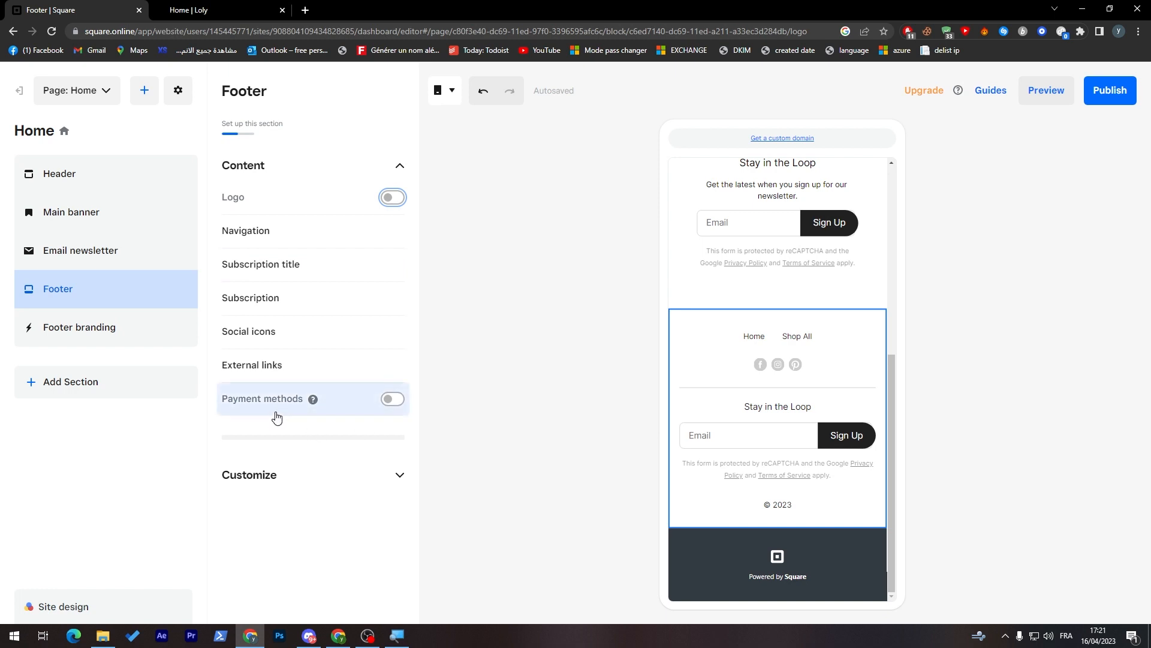
click(396, 402)
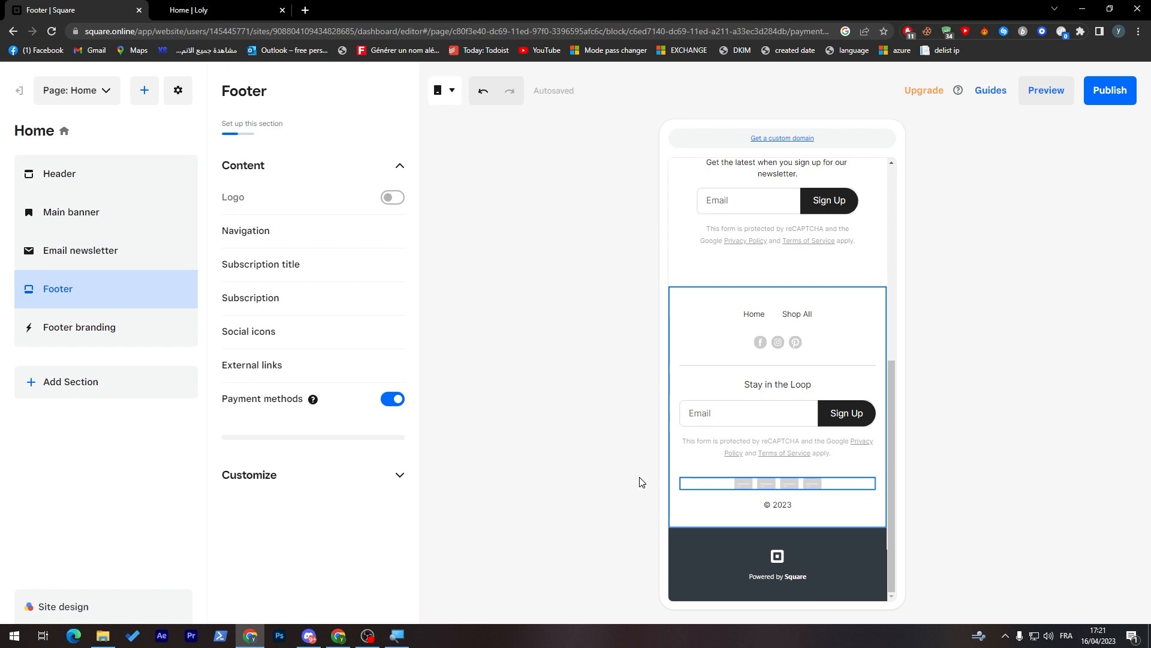
Expand the footer's customization settings and review its layout and color style options.
click(386, 481)
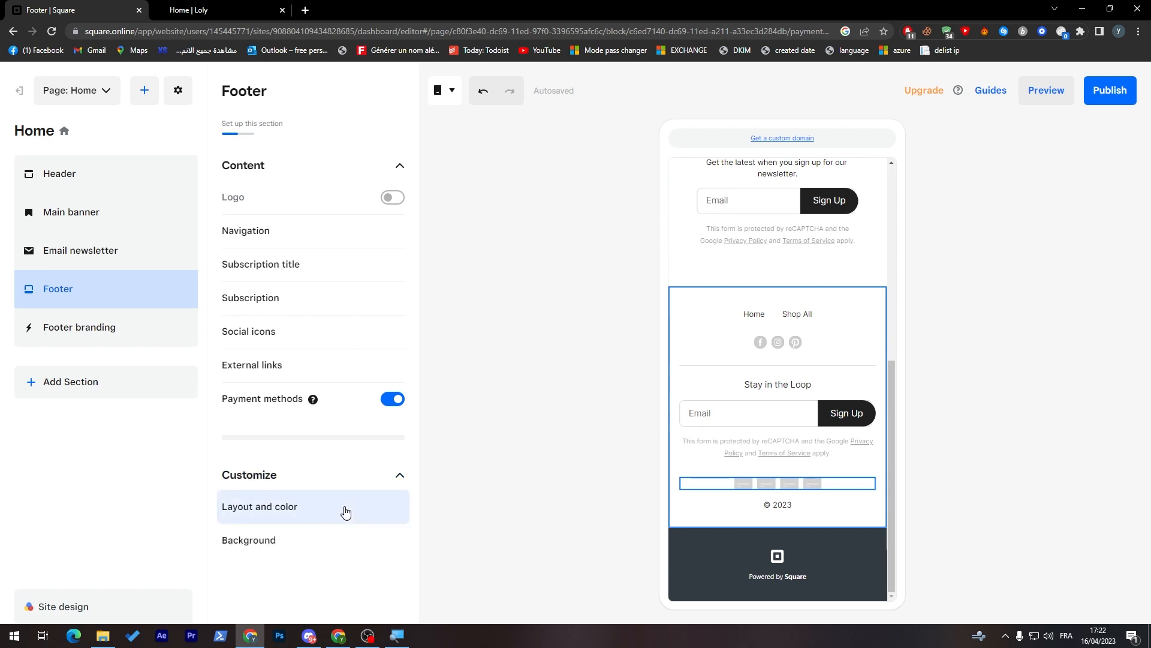
click(314, 535)
click(308, 524)
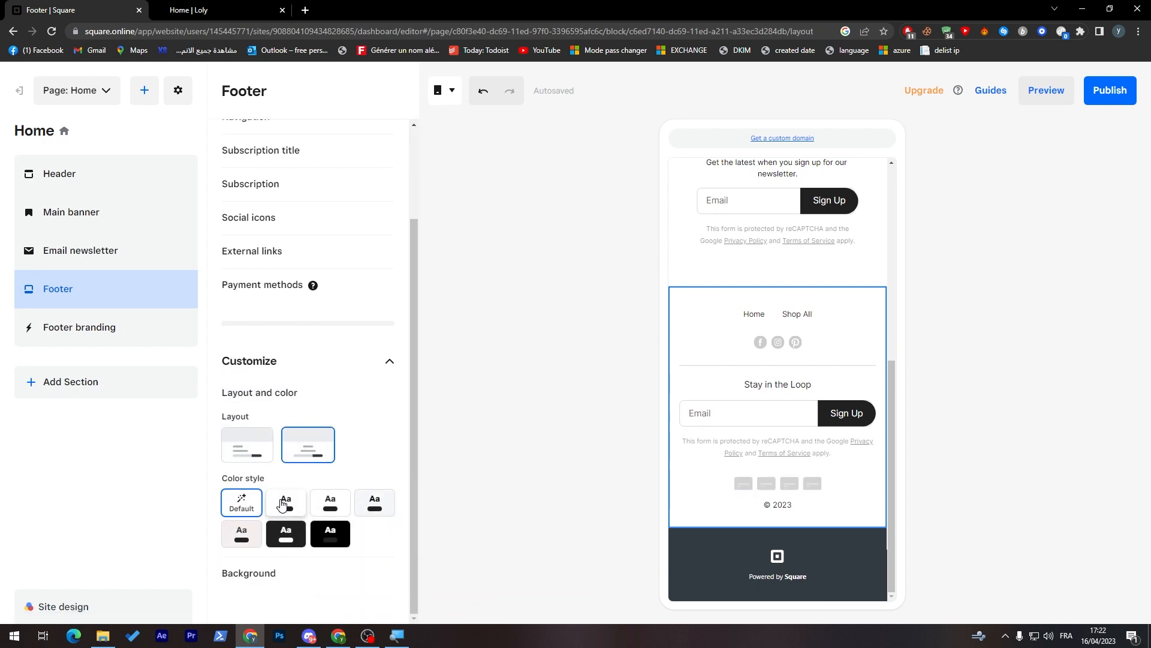
Open the upgrade page for removing the footer branding in a new browser tab and switch to it.
click(120, 329)
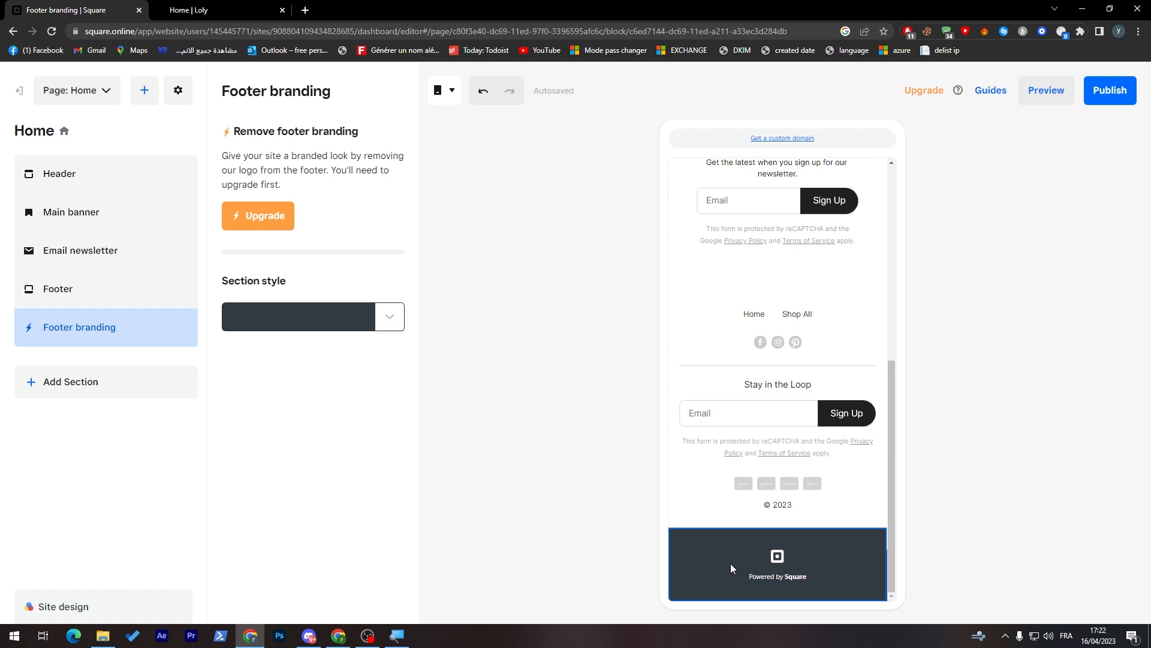
right_click(262, 216)
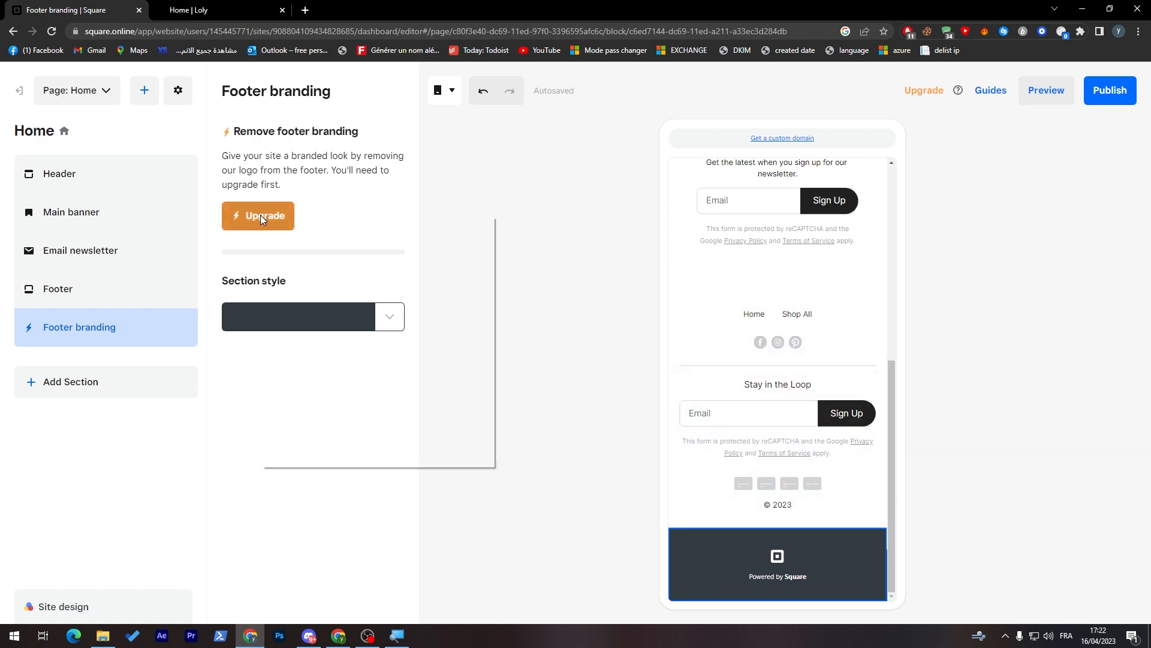
click(324, 190)
click(286, 218)
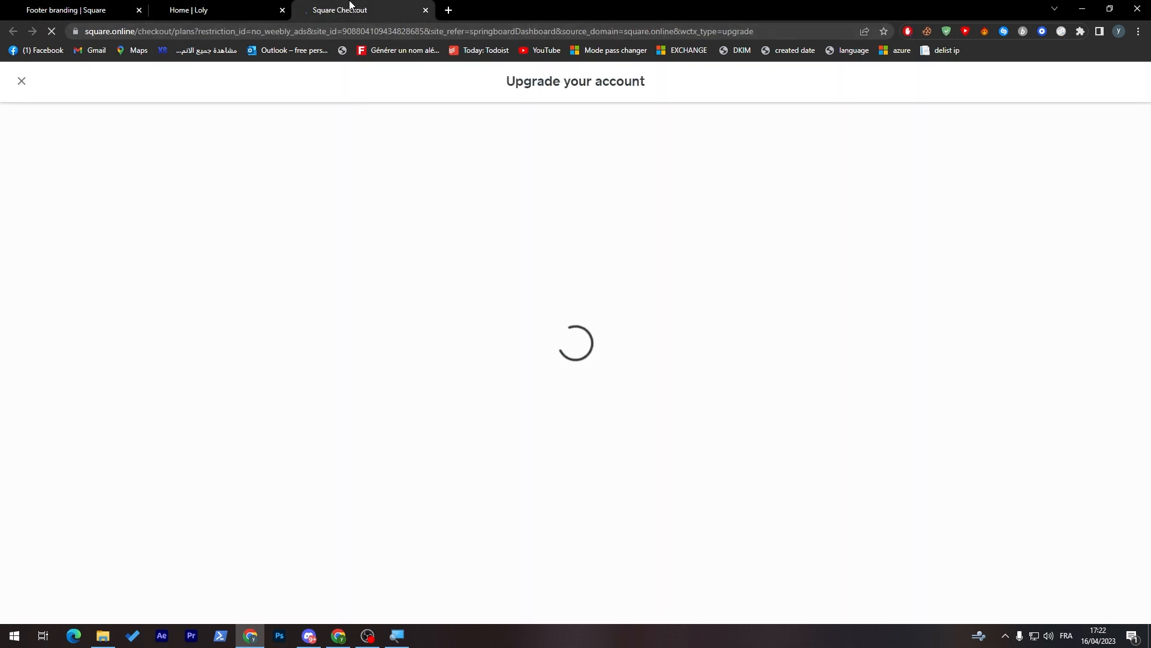
Compare the names and monthly prices of the Free, Plus and Premium plans.
double_click(378, 166)
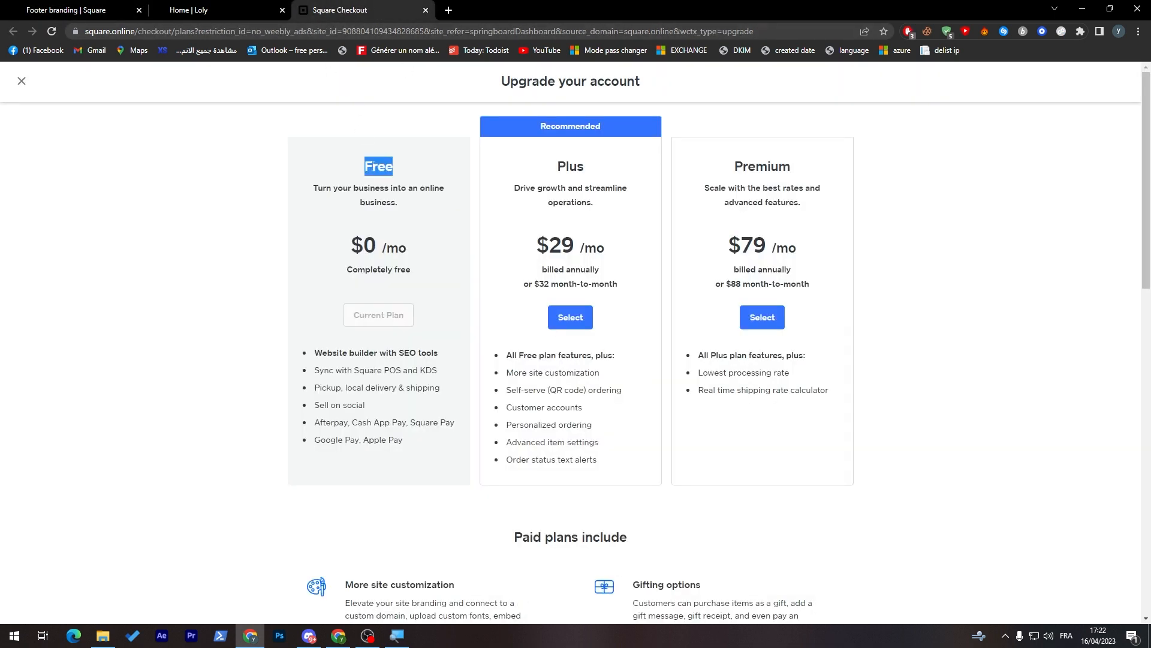
double_click(573, 168)
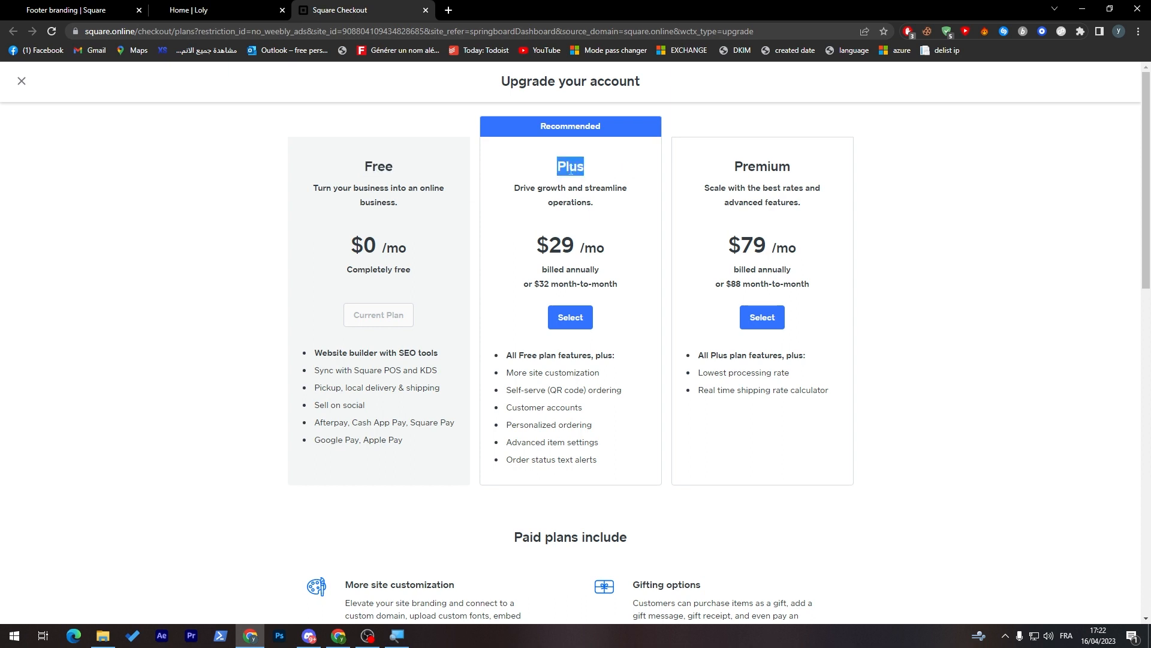
click(736, 181)
drag(367, 246, 735, 246)
click(735, 246)
double_click(564, 245)
drag(565, 256, 800, 248)
double_click(799, 248)
click(537, 238)
triple_click(724, 231)
double_click(564, 244)
click(564, 244)
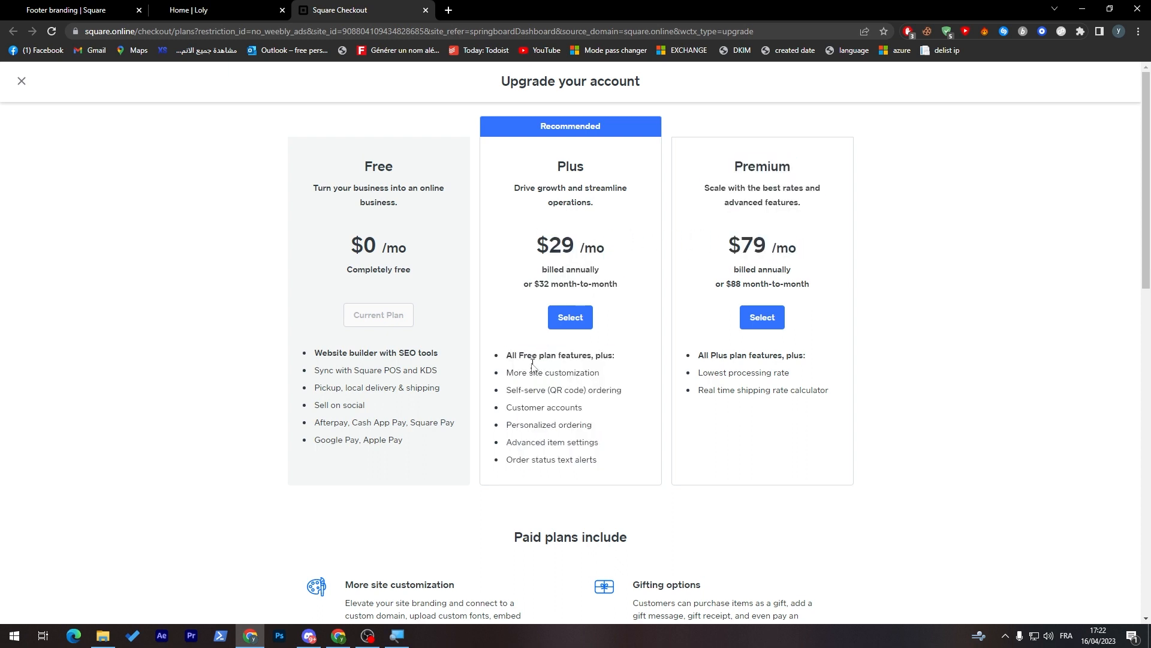